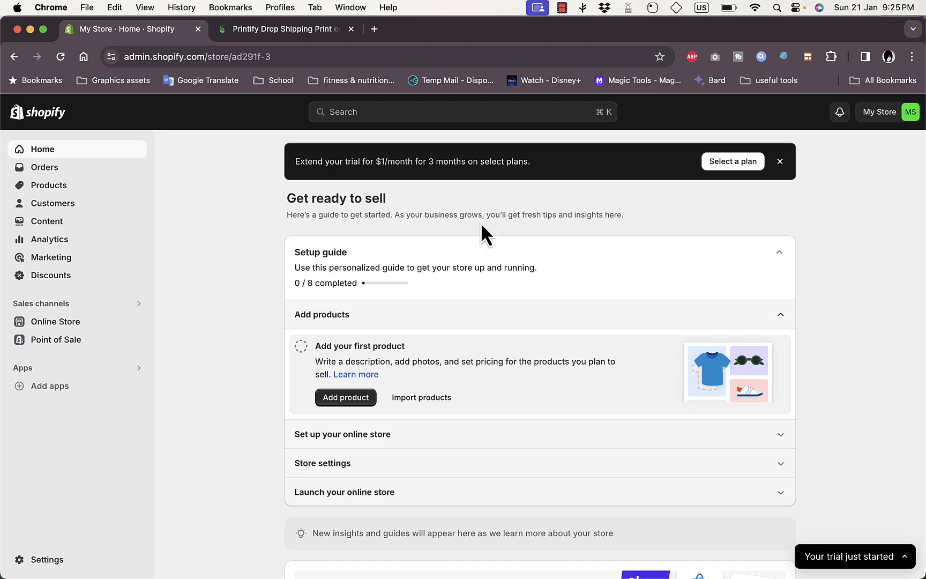
Look over the Shopify admin home page and the trending products on the separate Printify dashboard
scroll(481, 218, down, 3)
scroll(485, 230, up, 3)
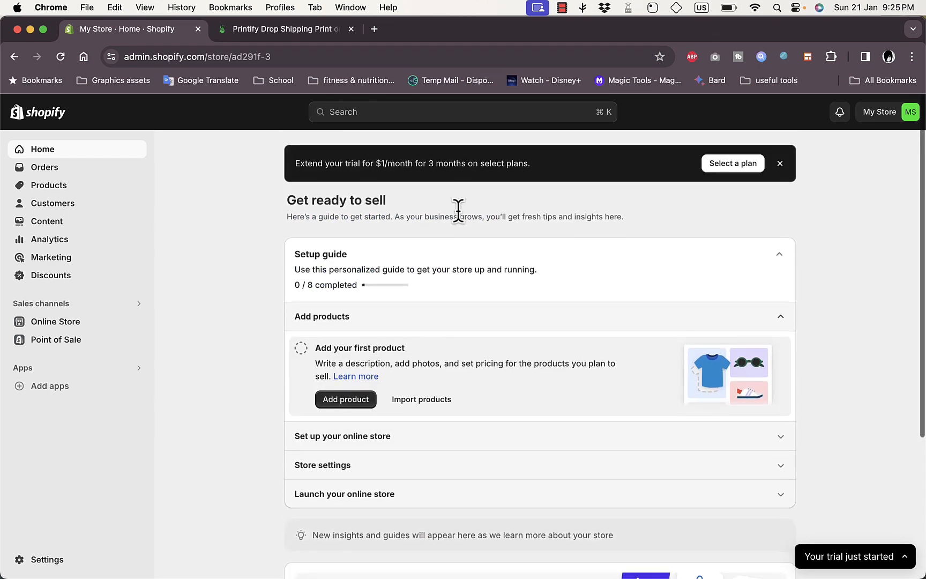
click(289, 31)
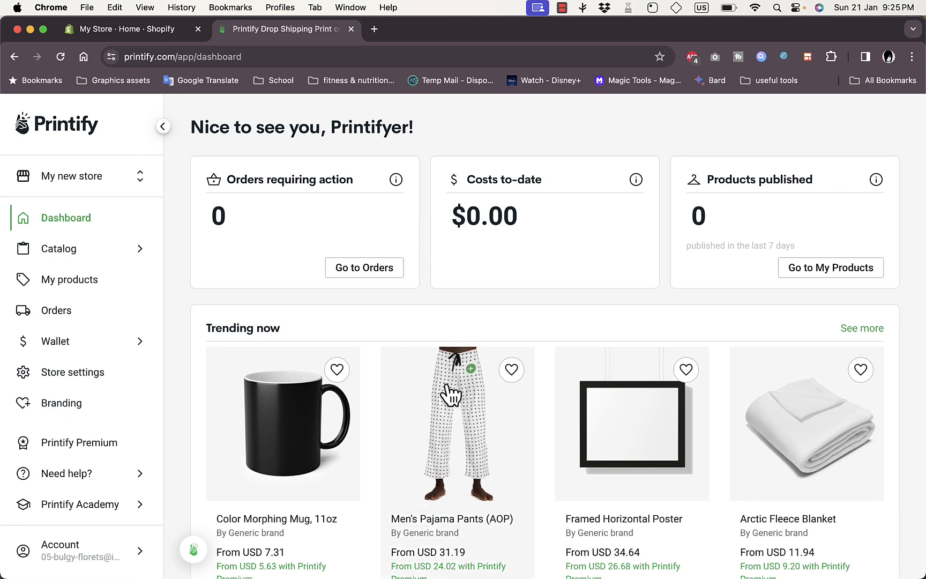
scroll(431, 310, down, 1)
scroll(432, 310, down, 10)
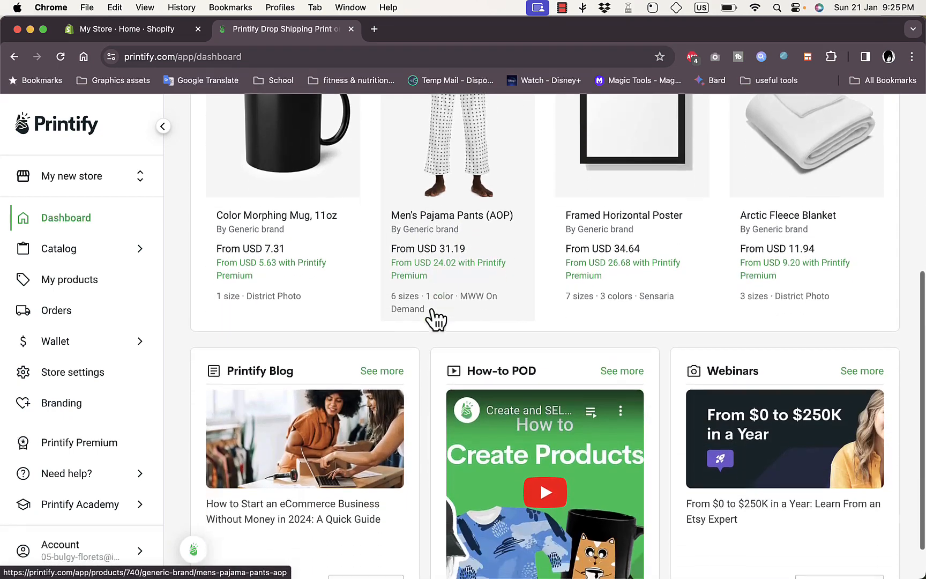
scroll(434, 320, up, 6)
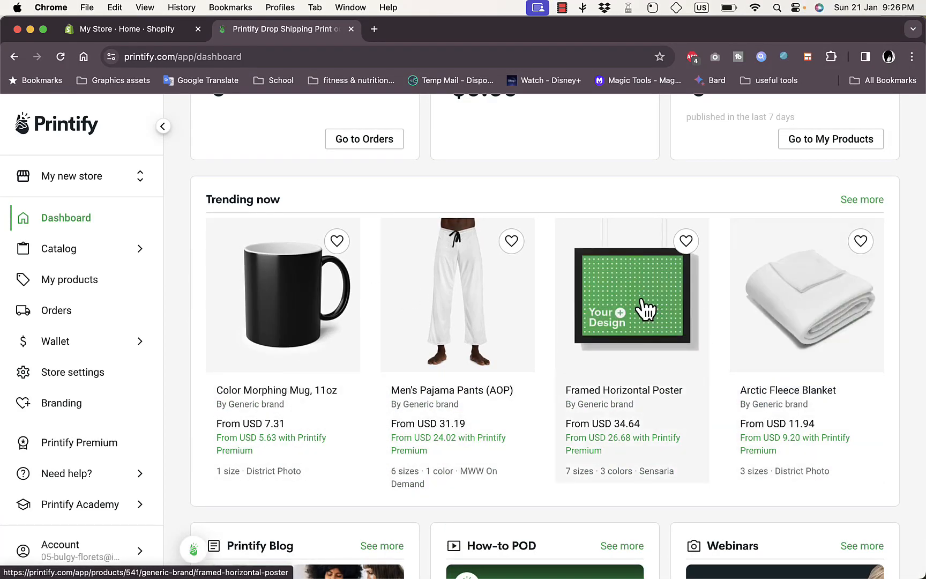
click(113, 257)
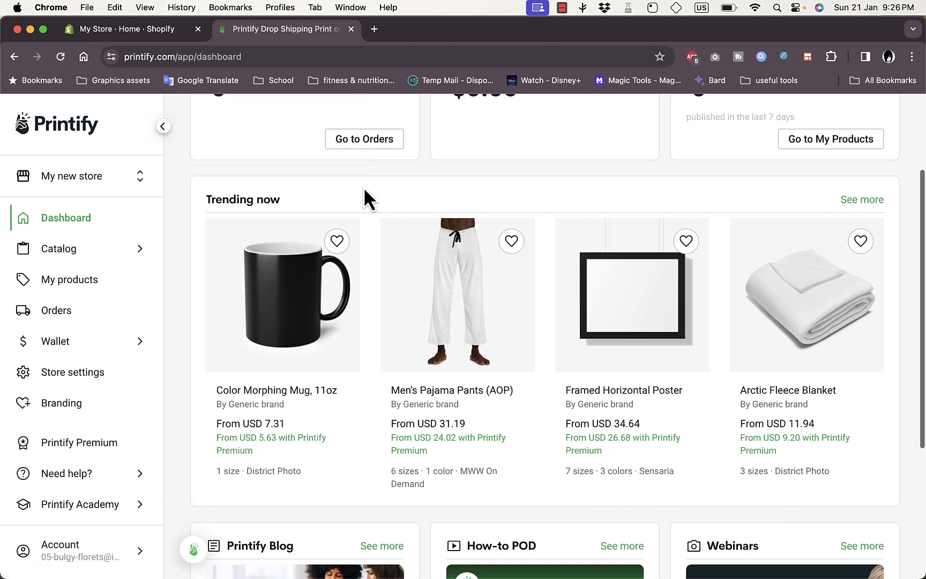
Return to the Shopify admin and go from its recommended apps to the Shopify App Store
click(126, 35)
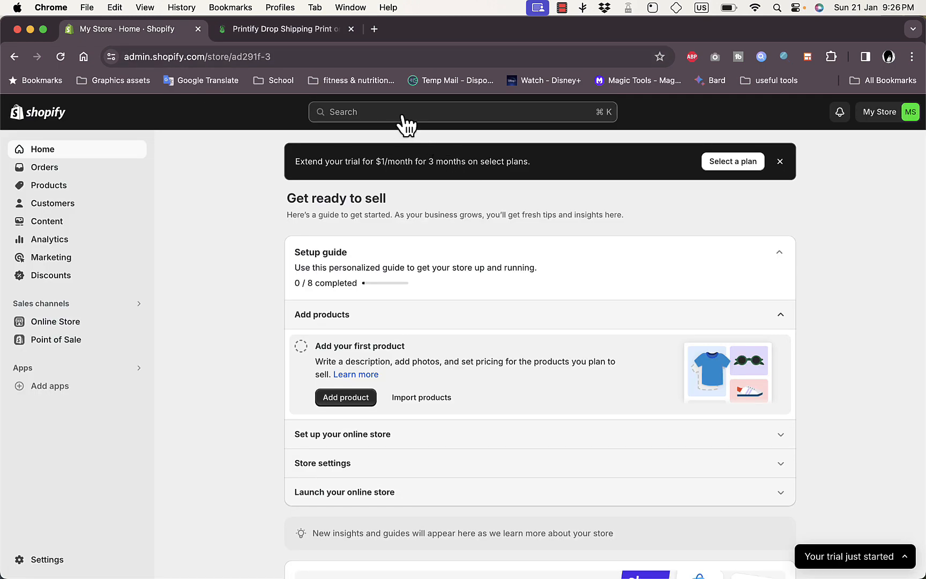
click(51, 386)
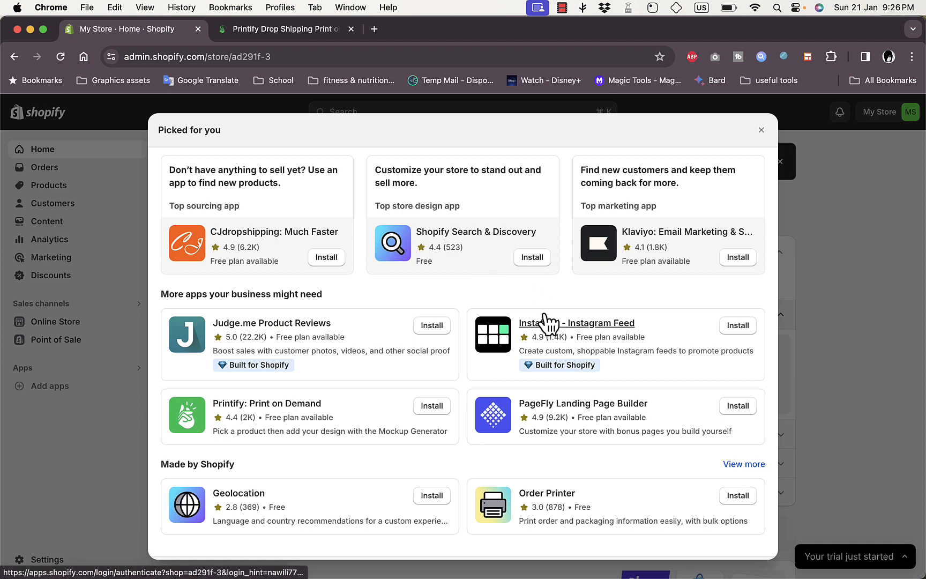
scroll(543, 314, down, 1)
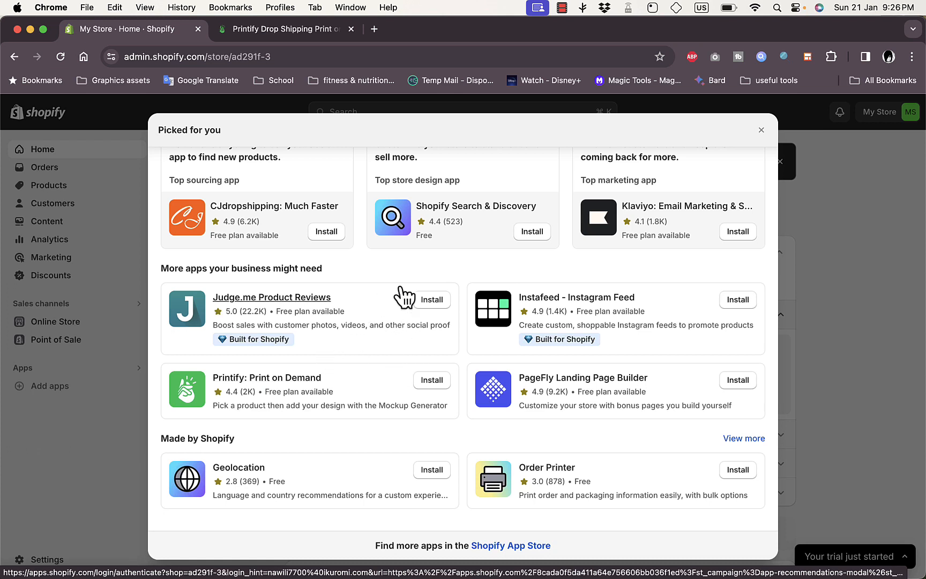
click(505, 546)
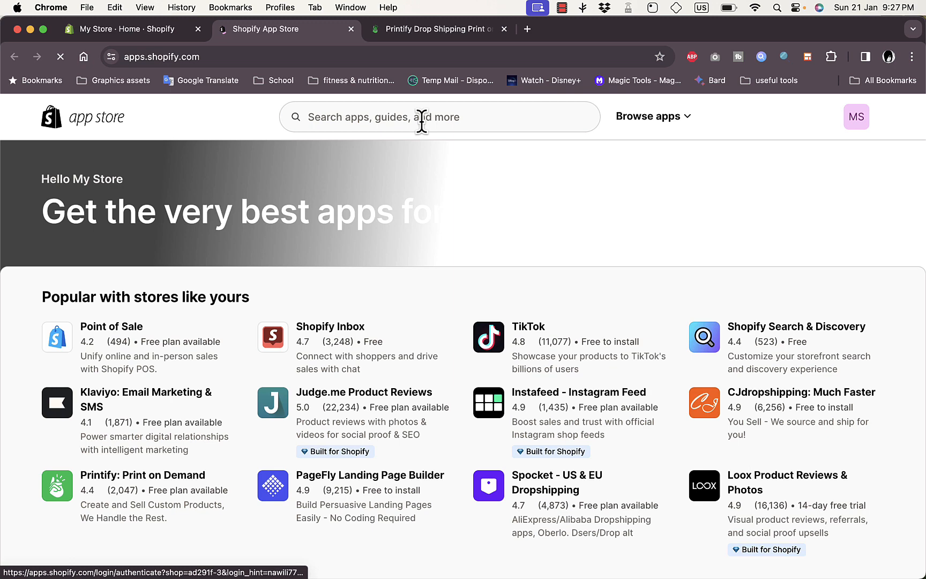
Search the Shopify App Store for "printify"
click(421, 121)
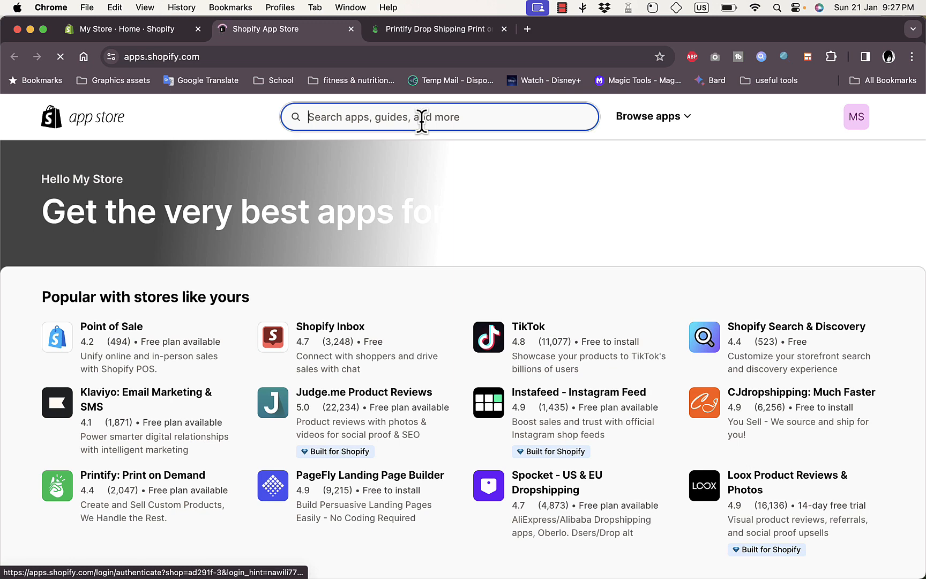
text(printify)
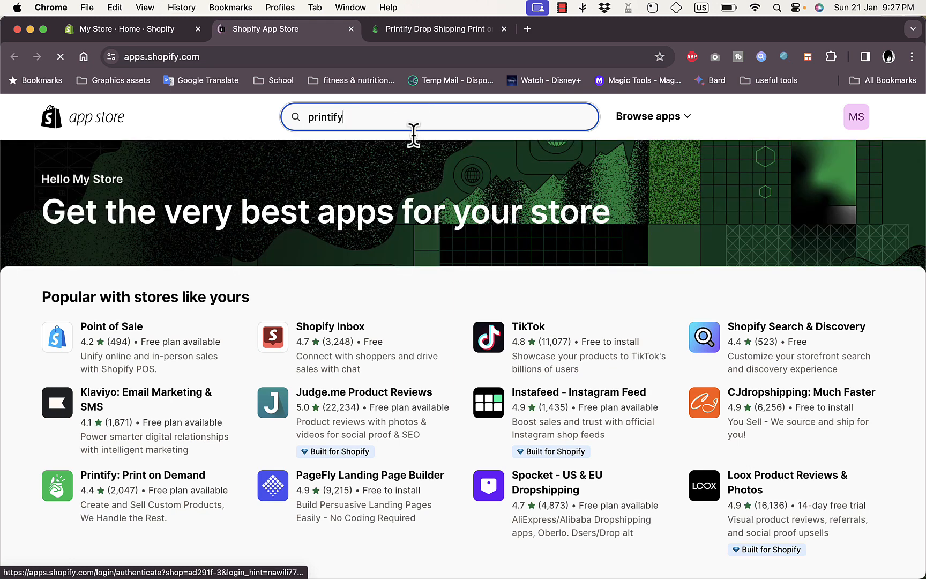
key(Return)
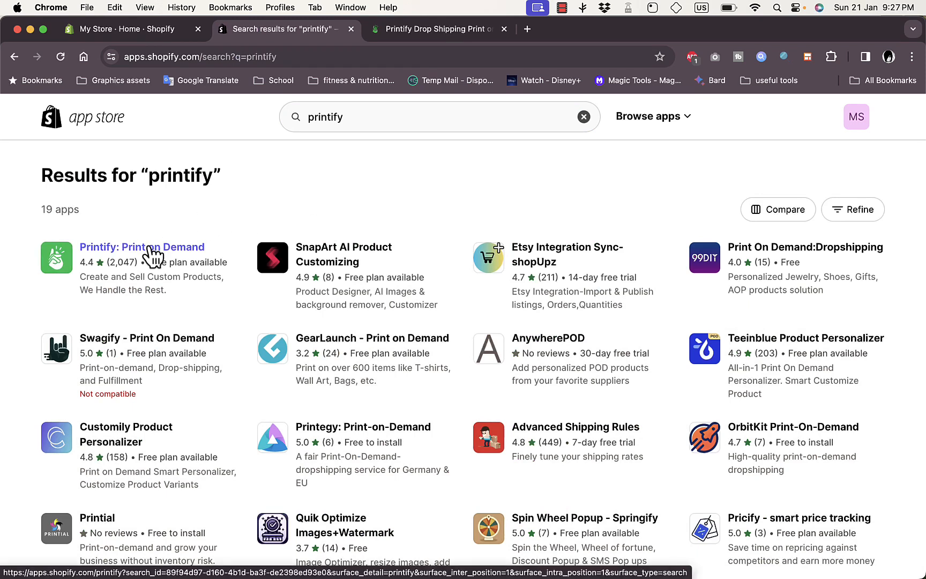
Install the Printify: Print on Demand app on the store and approve its data access
click(153, 252)
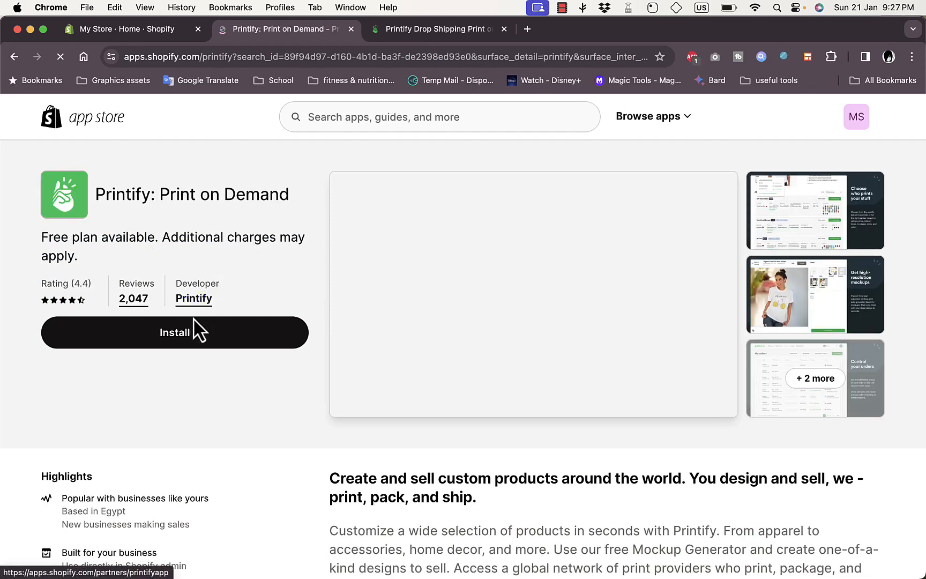
click(197, 343)
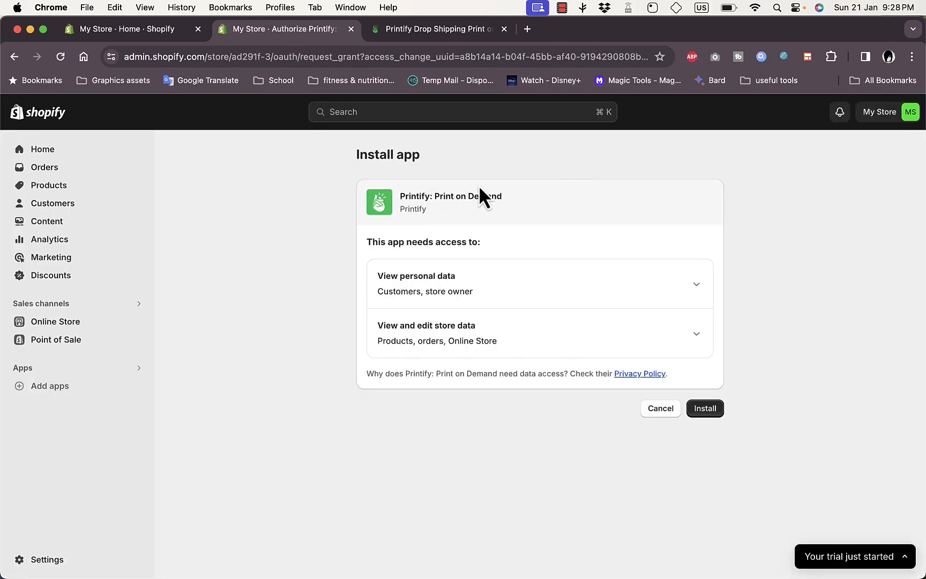
click(707, 409)
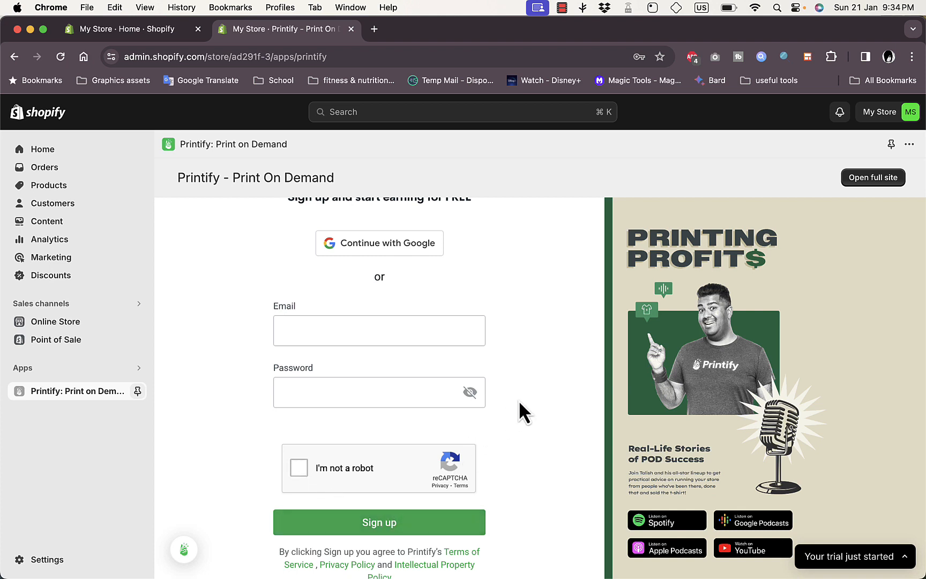
Sign in to the existing Printify account instead of signing up, and look over the embedded dashboard
scroll(547, 382, down, 2)
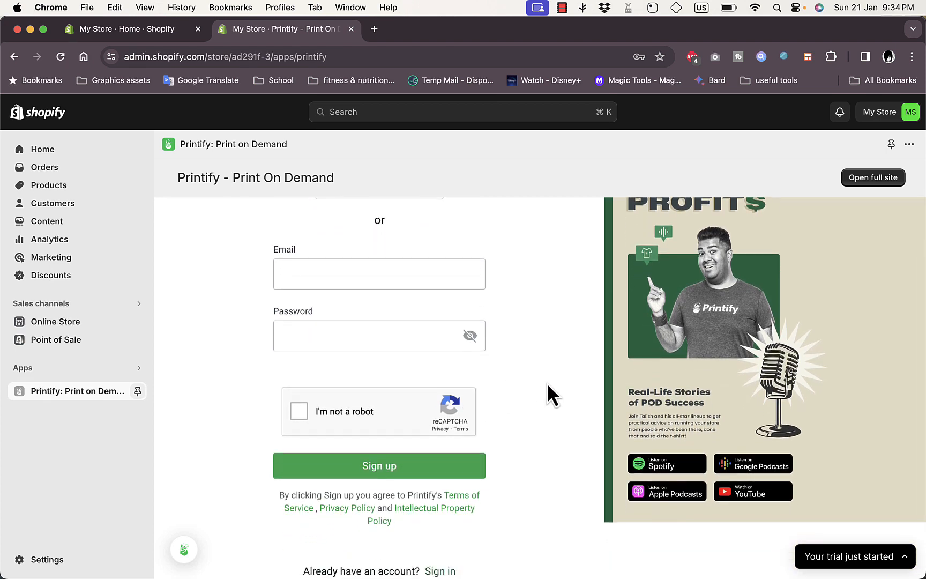
click(440, 572)
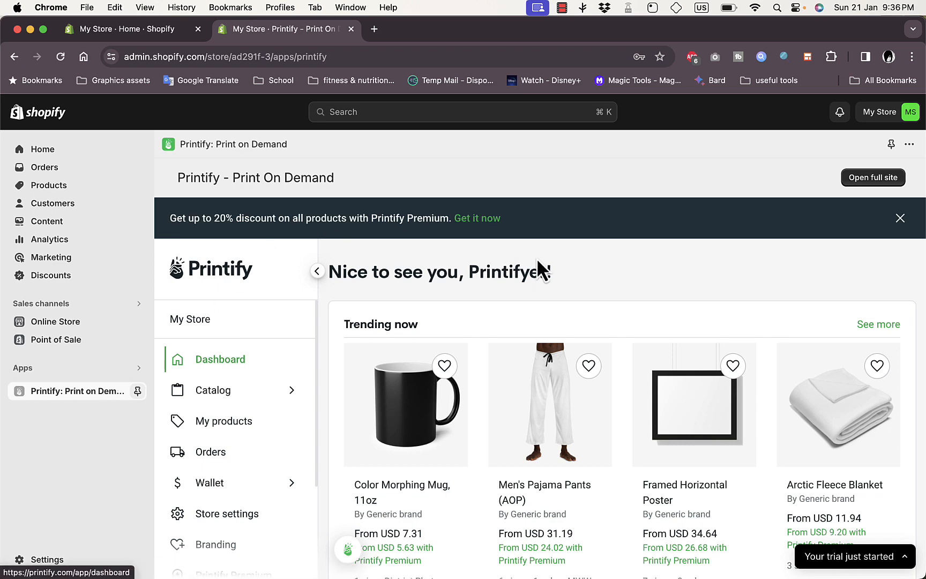
scroll(434, 271, down, 2)
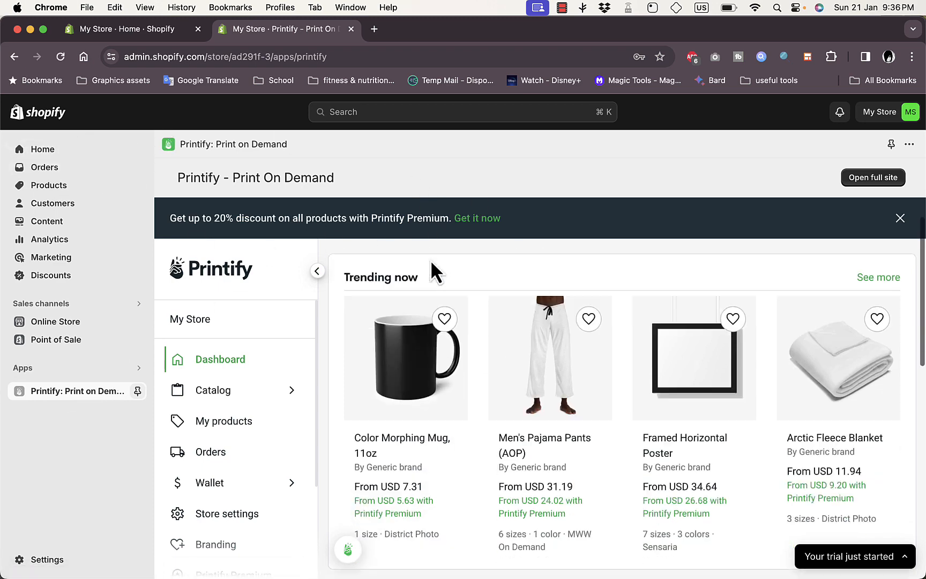
scroll(431, 262, down, 10)
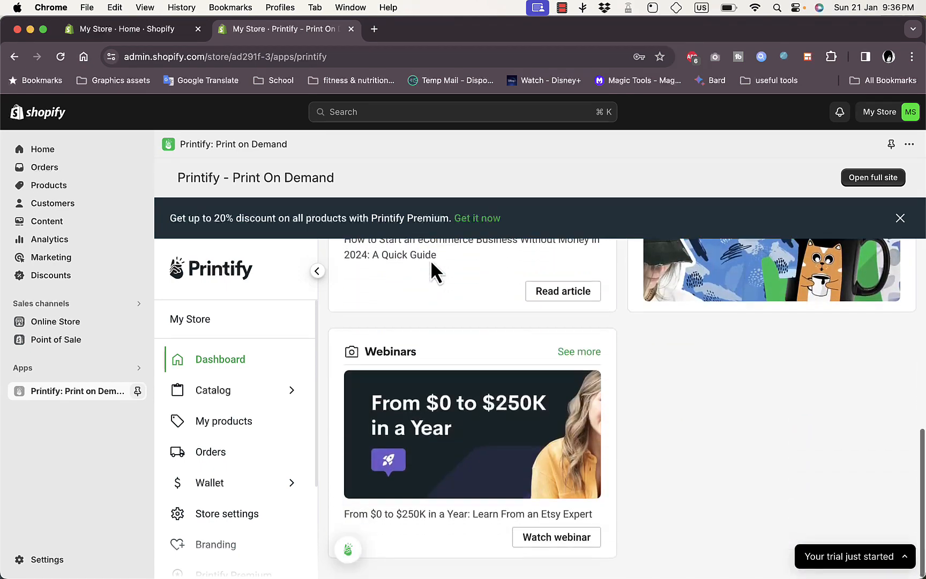
scroll(430, 263, up, 10)
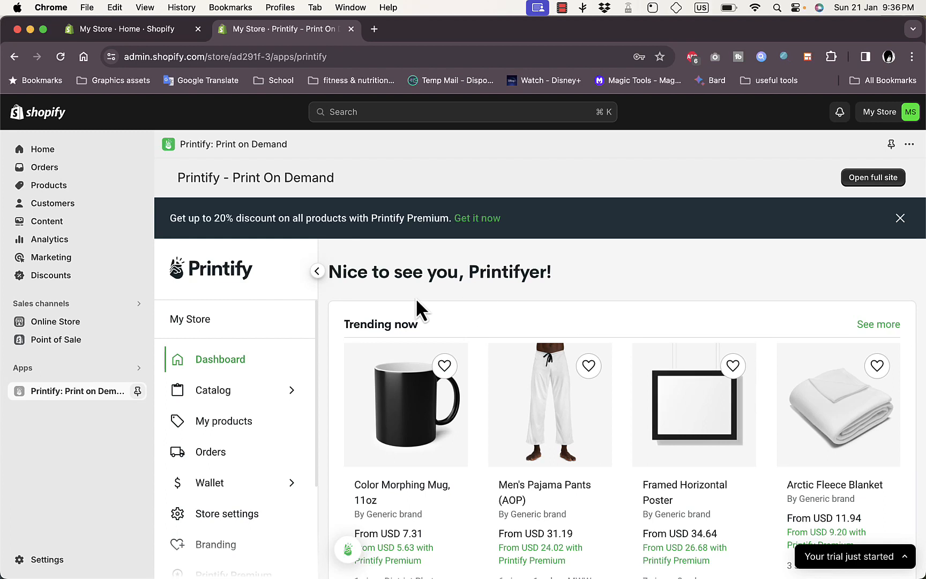
Open the Towels category under Home & Living in the Printify catalog
click(260, 399)
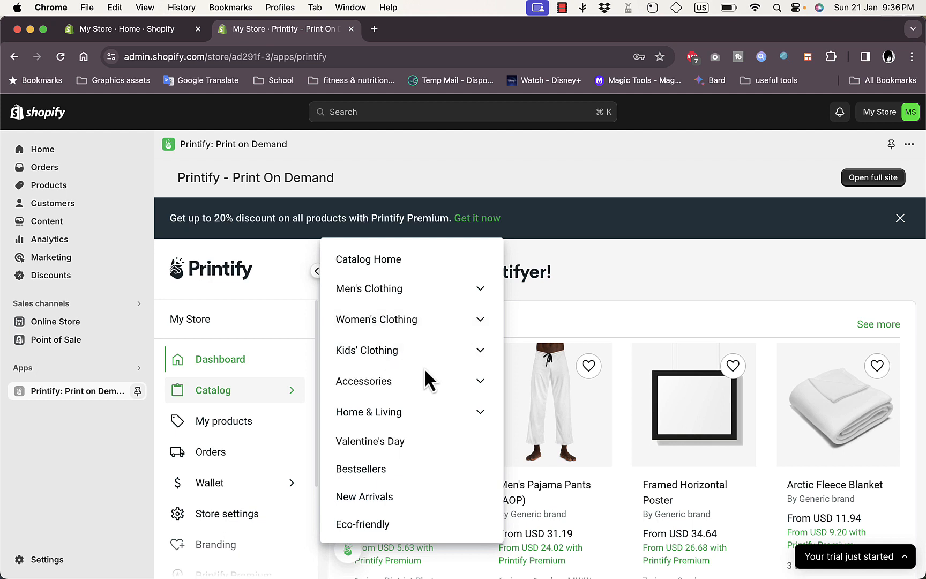
click(440, 413)
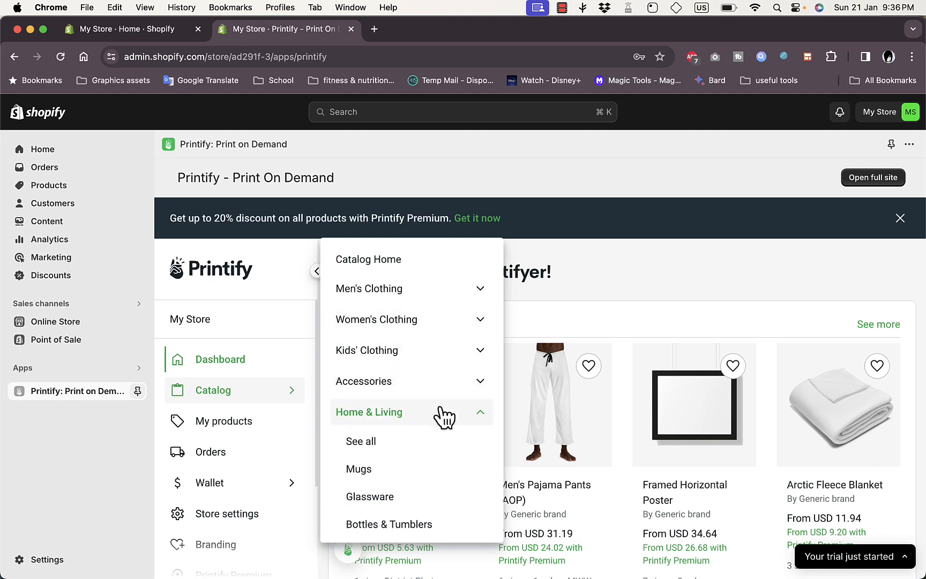
scroll(443, 416, down, 5)
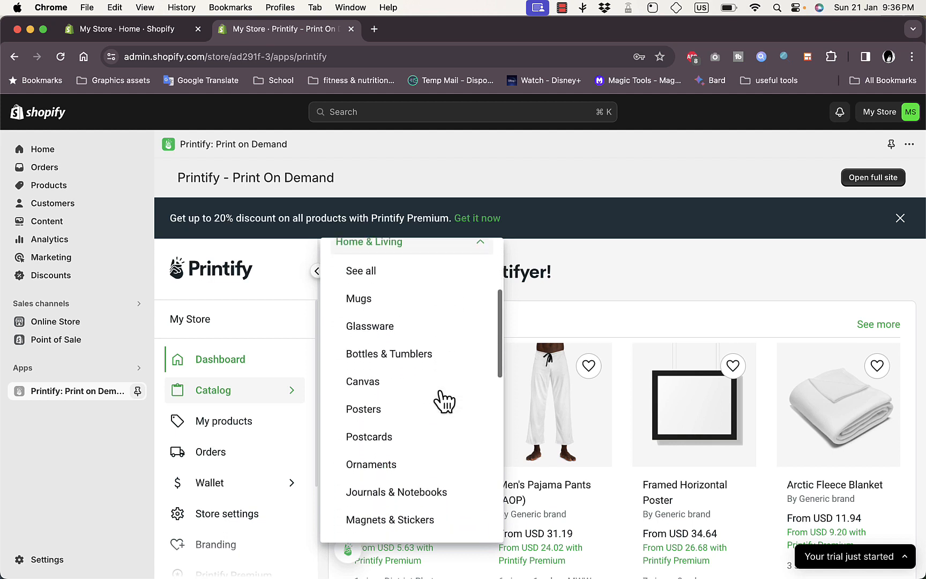
scroll(443, 401, down, 7)
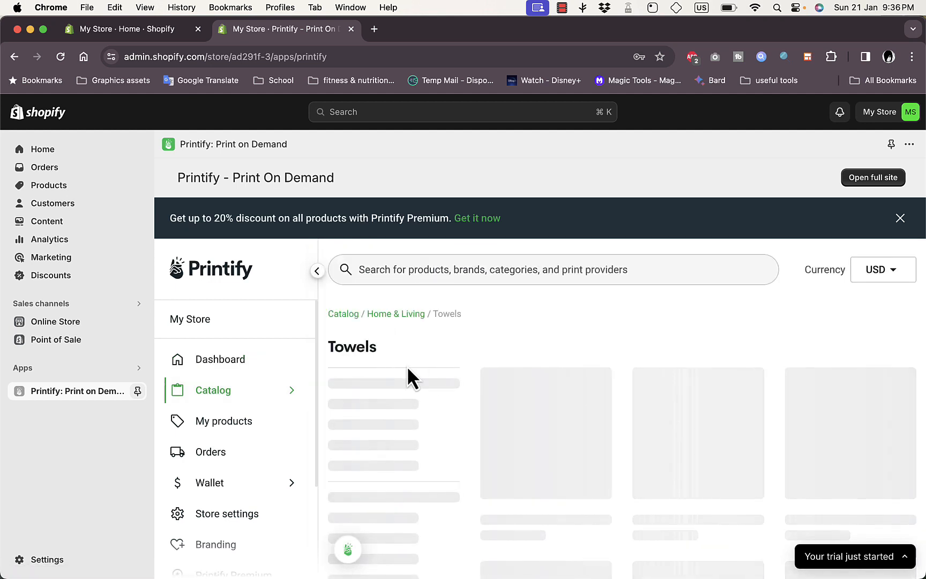
Browse the towel products and open the generic brand Hand Towel
scroll(634, 347, down, 3)
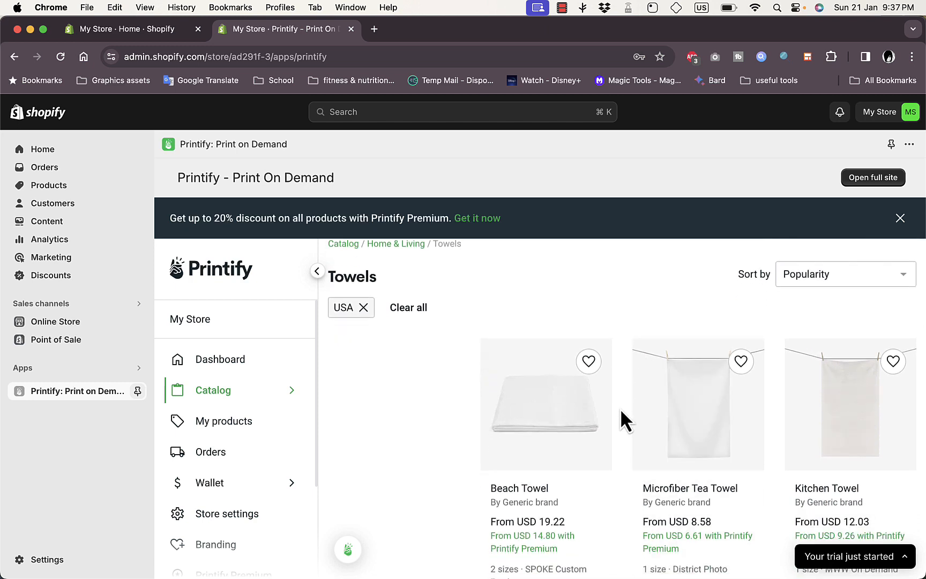
scroll(621, 411, down, 10)
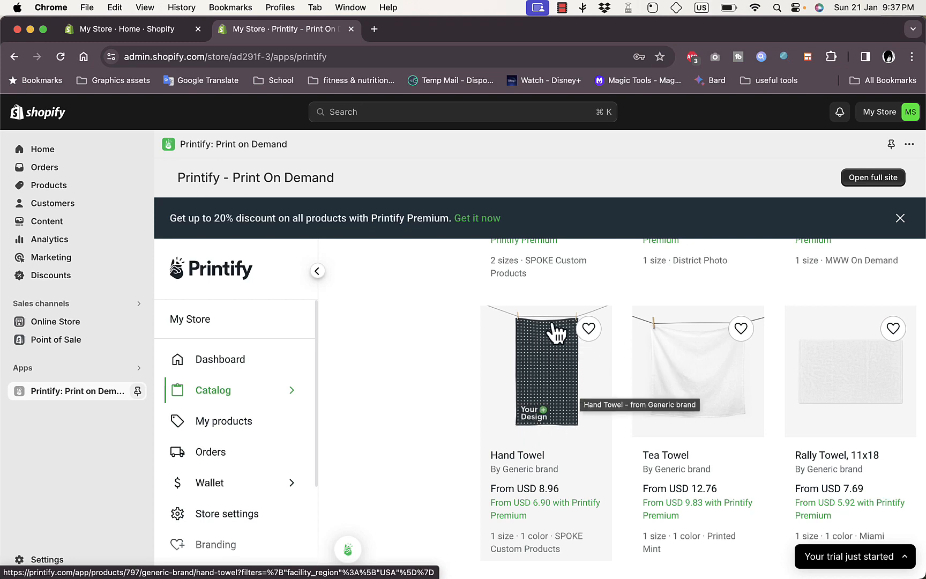
click(549, 377)
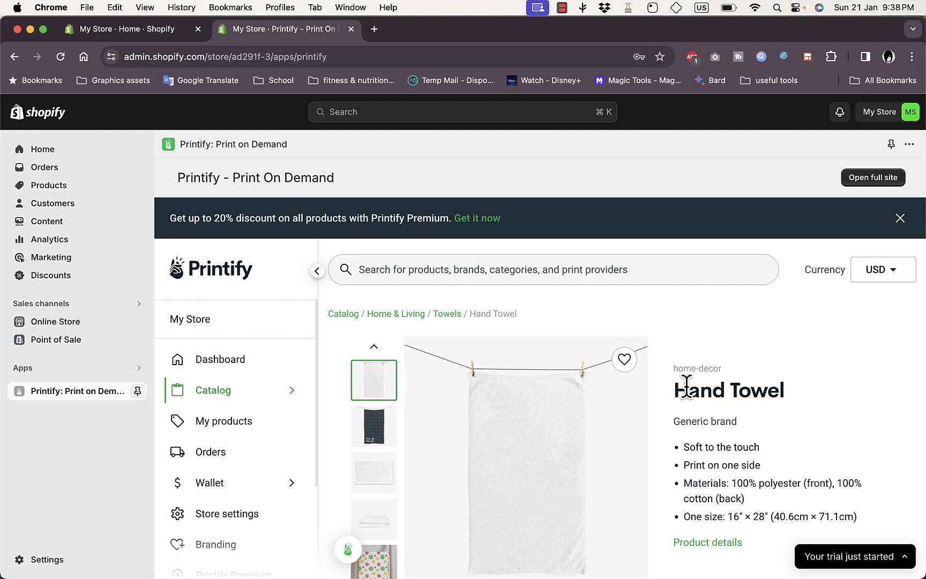
Review the Hand Towel's details and available providers, and start designing it with SPOKE Custom Products
scroll(707, 391, down, 5)
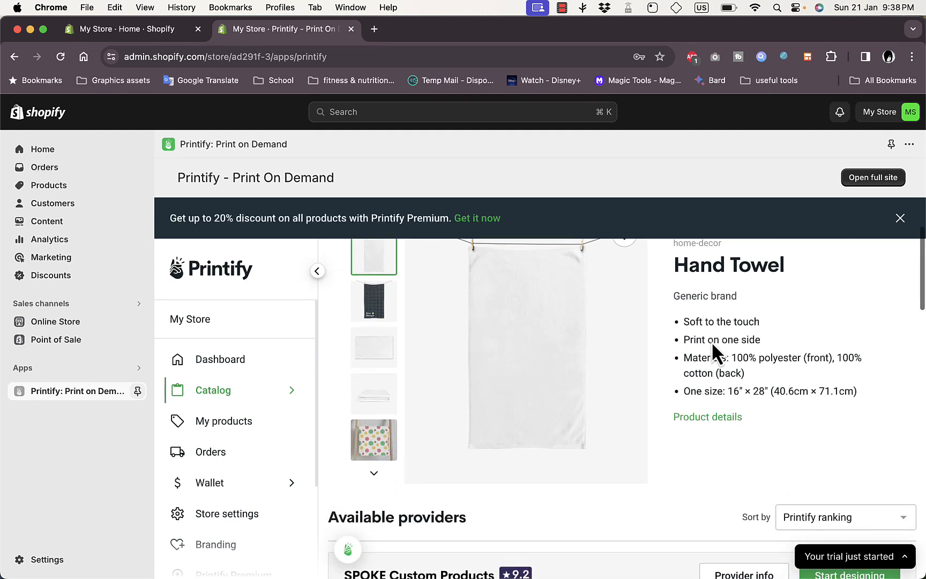
scroll(700, 358, down, 6)
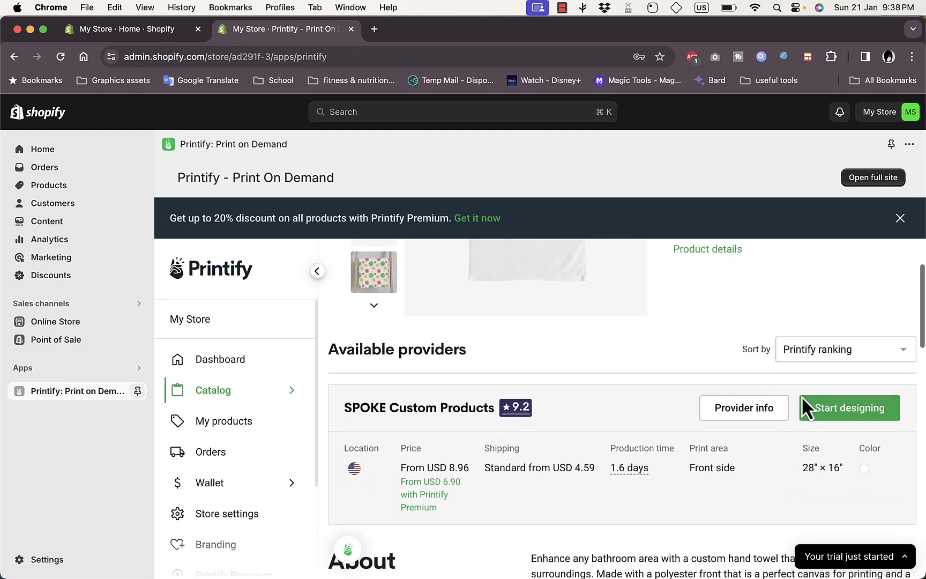
scroll(637, 429, down, 3)
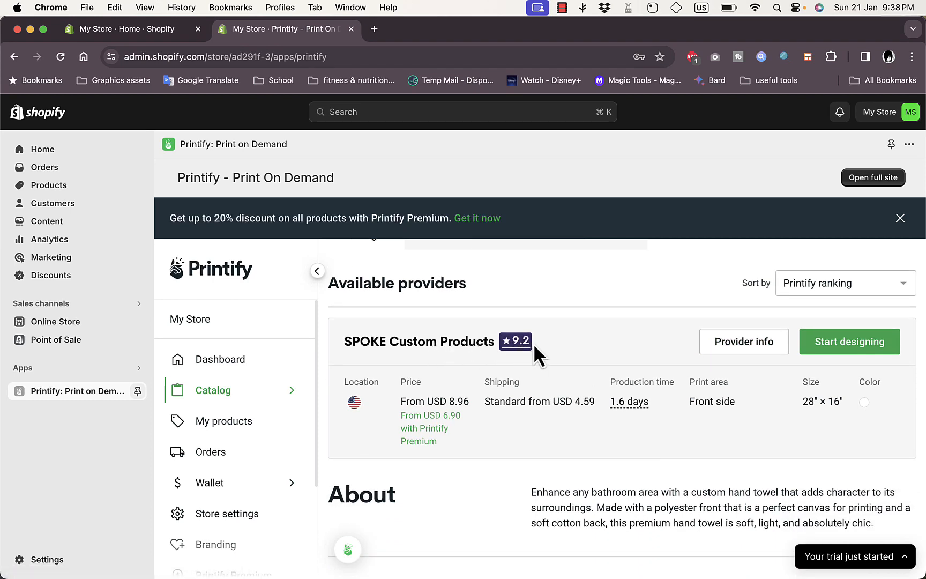
scroll(602, 374, down, 12)
scroll(601, 369, up, 12)
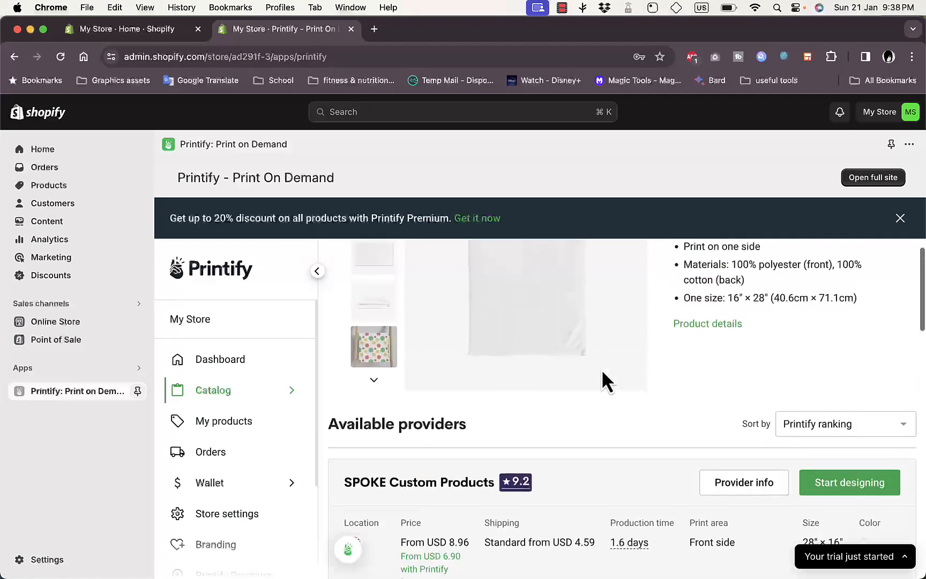
click(856, 492)
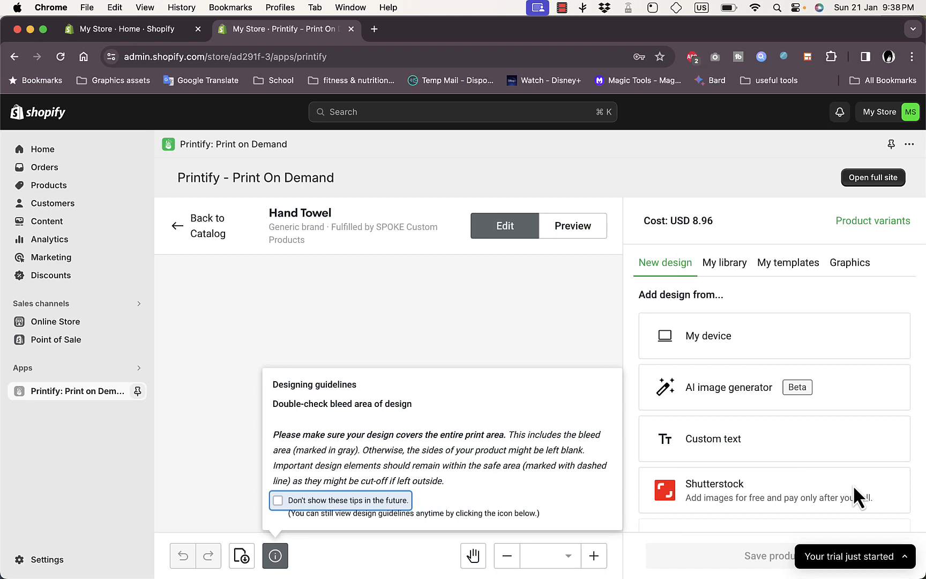
Dismiss the designing guidelines and look through the available sources for adding a new design
click(565, 349)
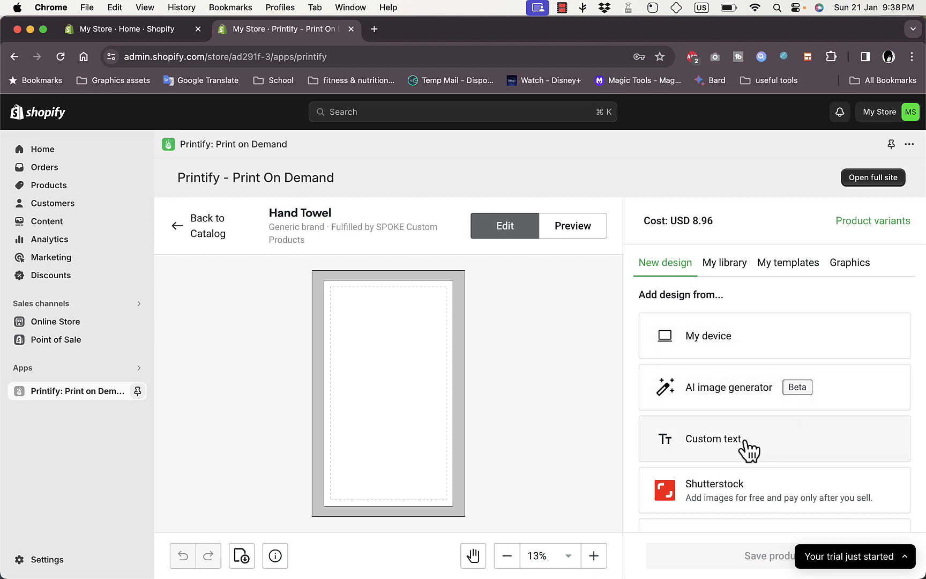
scroll(744, 490, down, 5)
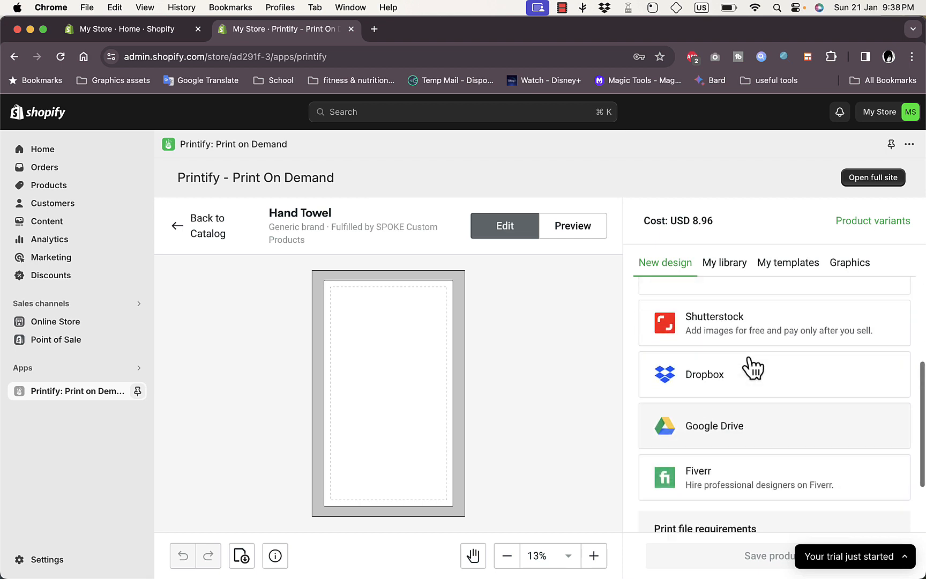
scroll(753, 367, up, 1)
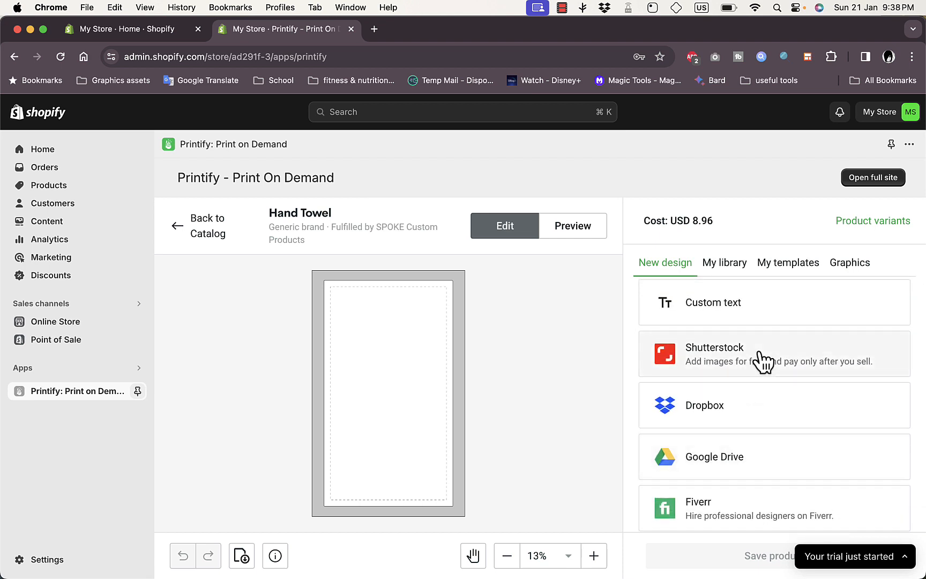
Upload the design file "Black White and Yellow Bold Fitness Logo.png" from the device's Downloads folder onto the towel
scroll(761, 362, up, 4)
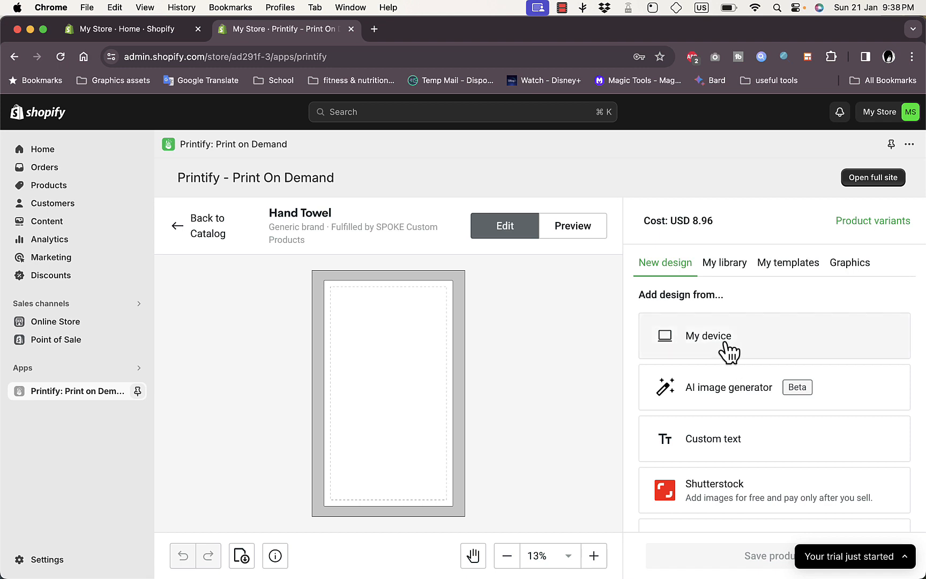
click(756, 343)
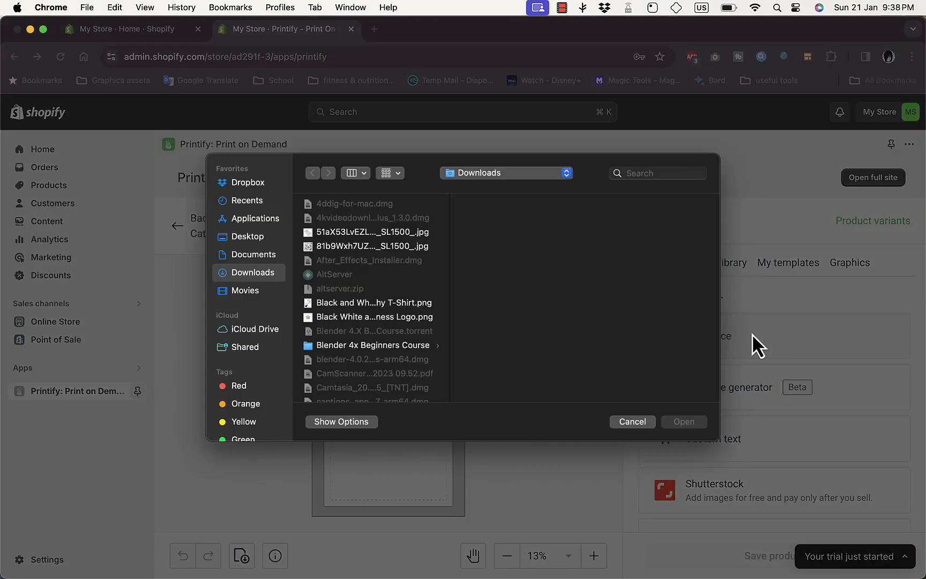
click(357, 235)
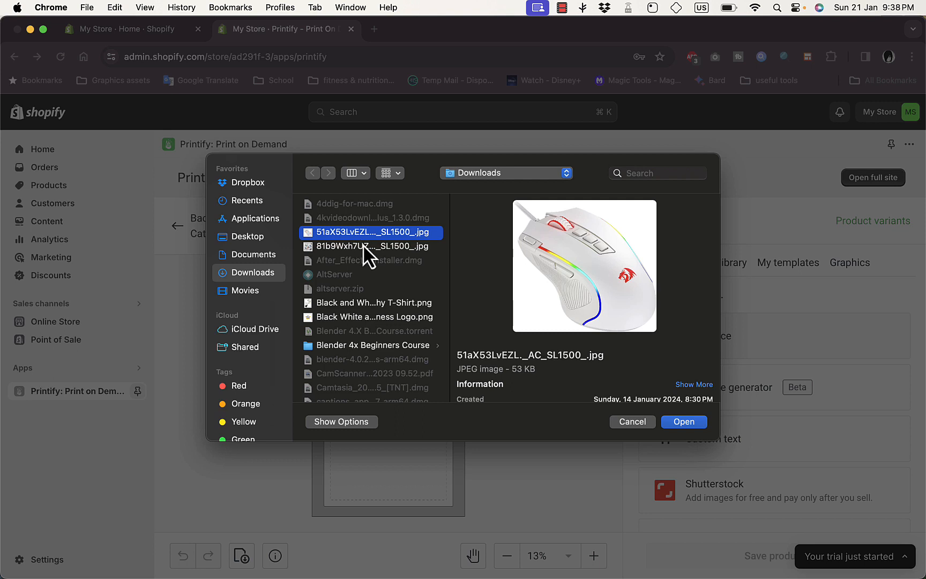
click(362, 245)
click(371, 316)
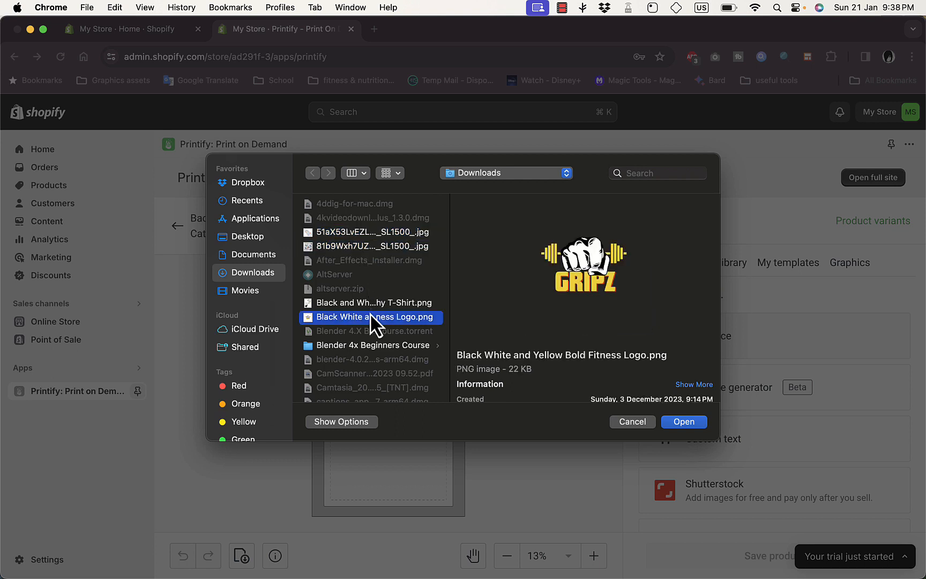
click(684, 421)
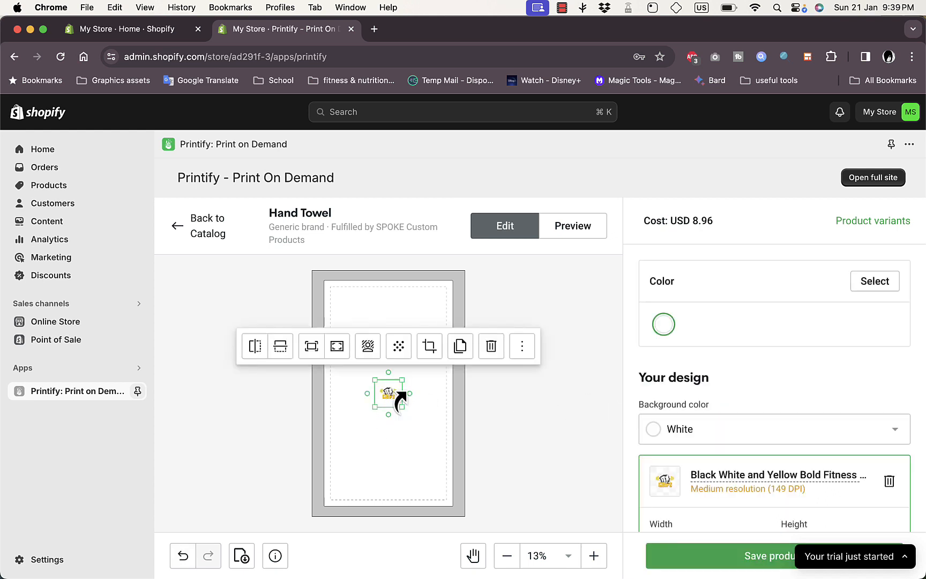
Enlarge the fitness logo to roughly the full width of the towel's print area and position it near the middle
click(388, 397)
drag(401, 407, 439, 456)
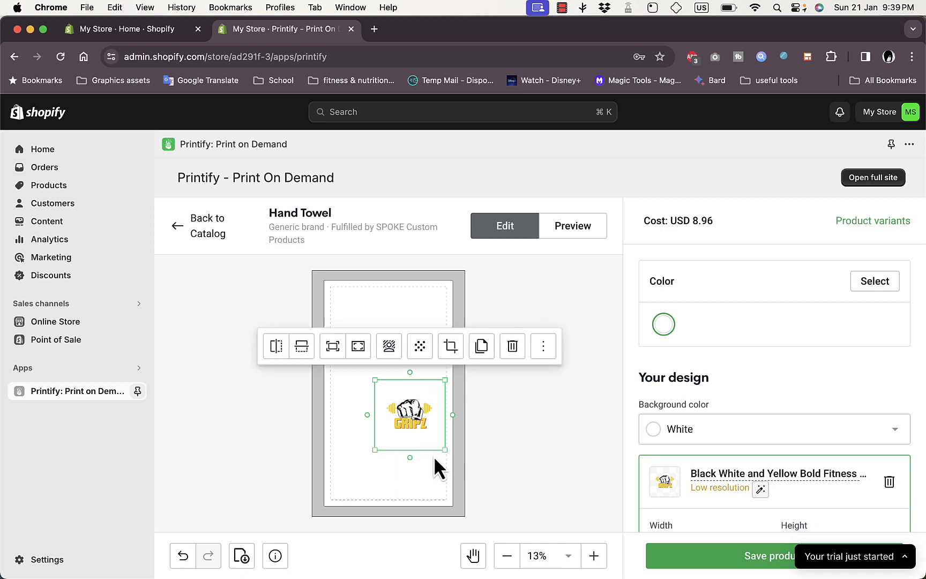
drag(376, 380, 314, 320)
drag(394, 384, 404, 394)
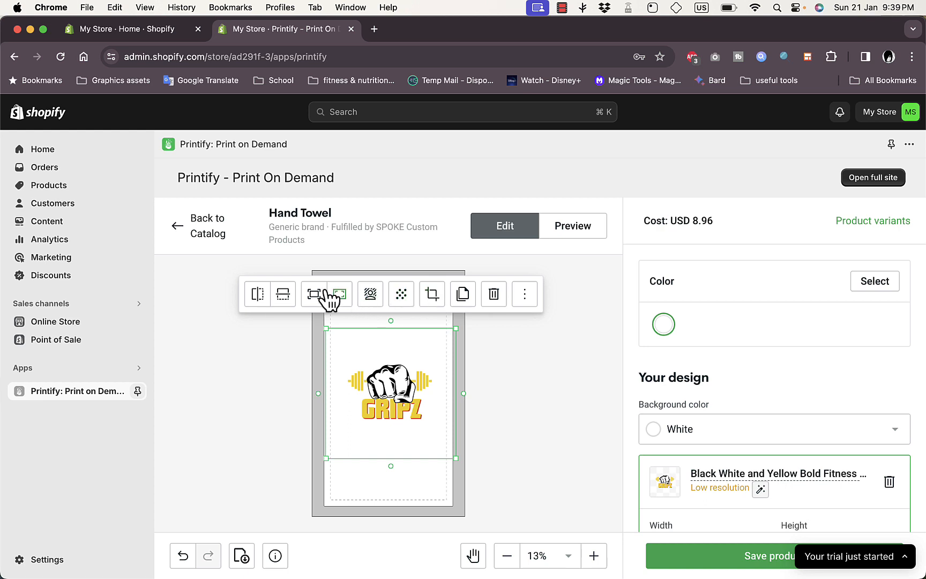
click(292, 301)
Set the towel design's background color to Turquoise
scroll(733, 359, down, 5)
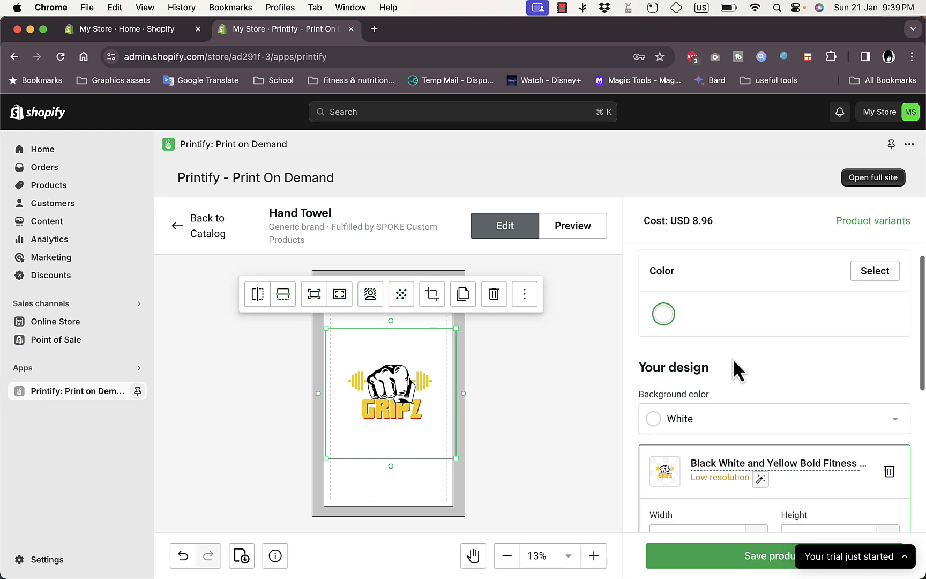
scroll(733, 359, up, 4)
scroll(733, 360, up, 1)
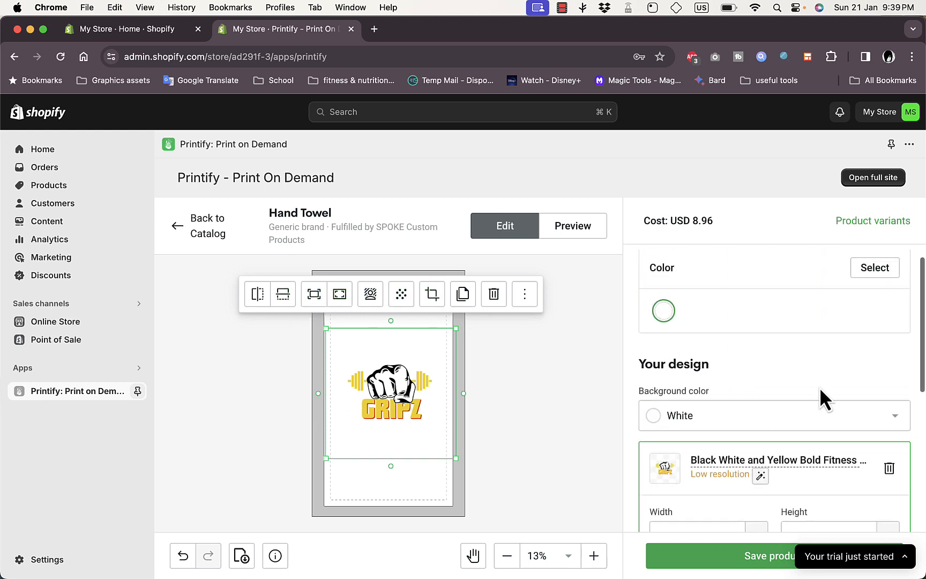
click(896, 417)
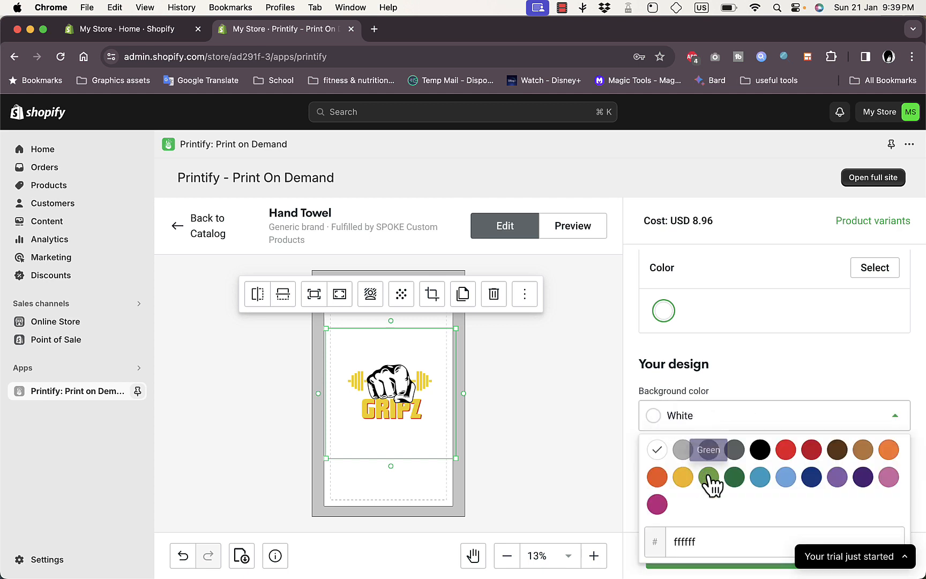
click(760, 481)
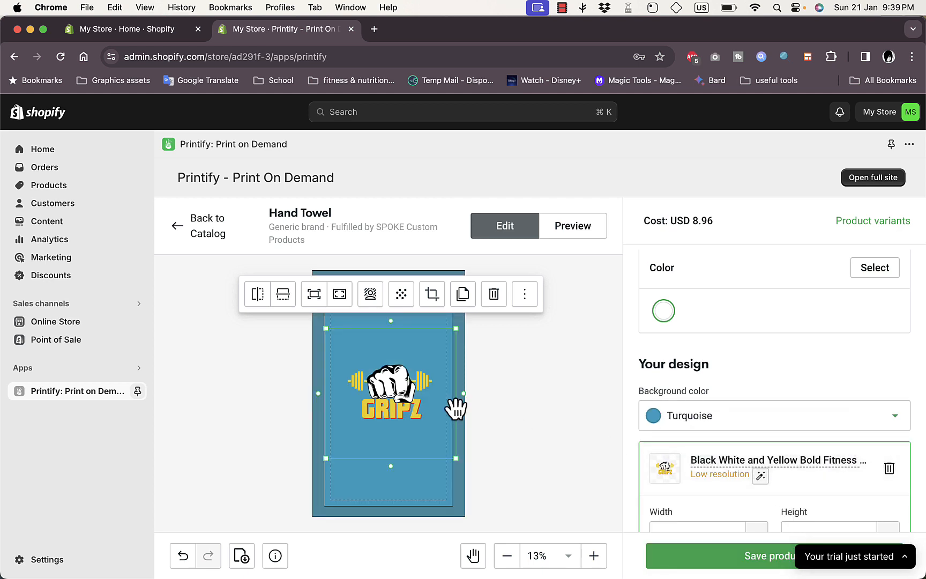
click(442, 489)
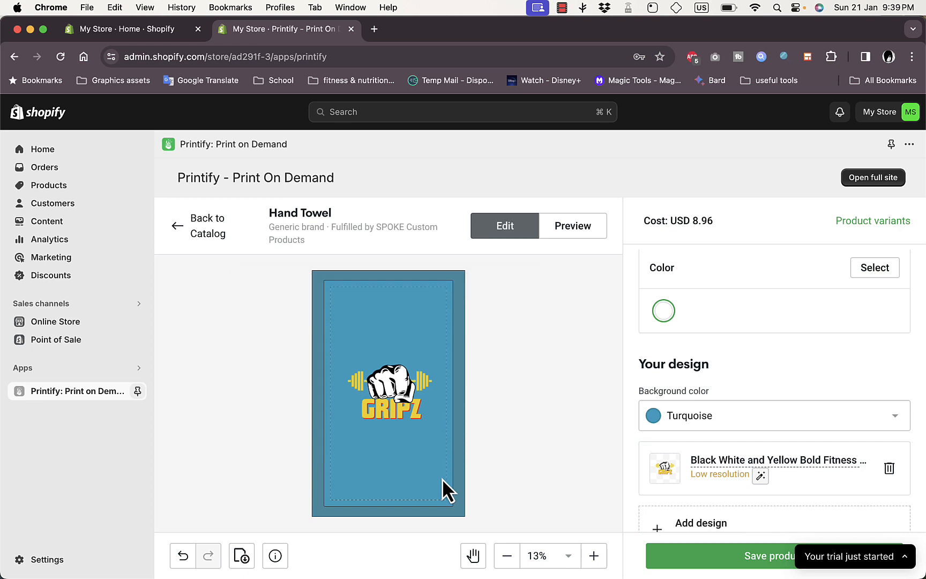
Save the hand towel product and set the Context 2 mockup as its title image
click(410, 382)
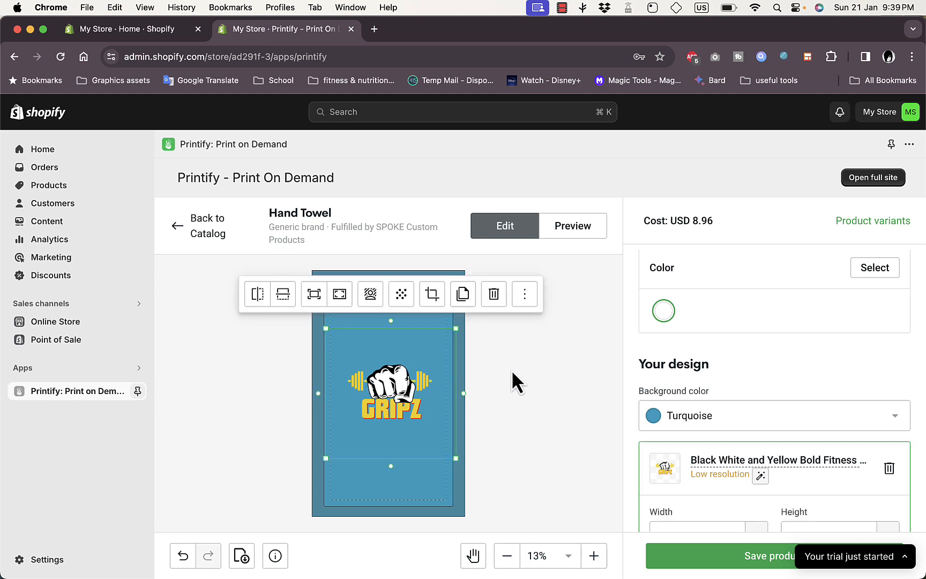
click(564, 370)
scroll(564, 370, down, 5)
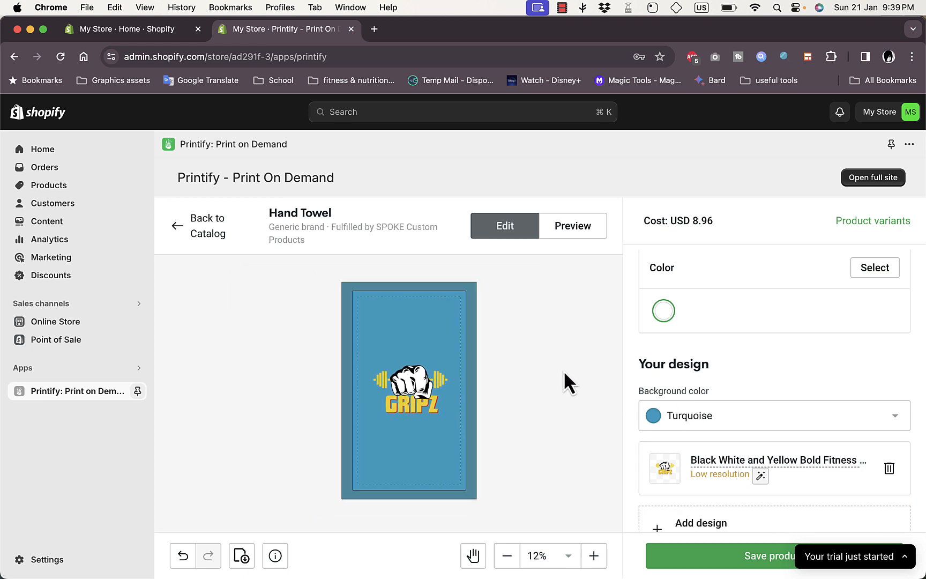
scroll(563, 370, up, 1)
scroll(564, 382, up, 1)
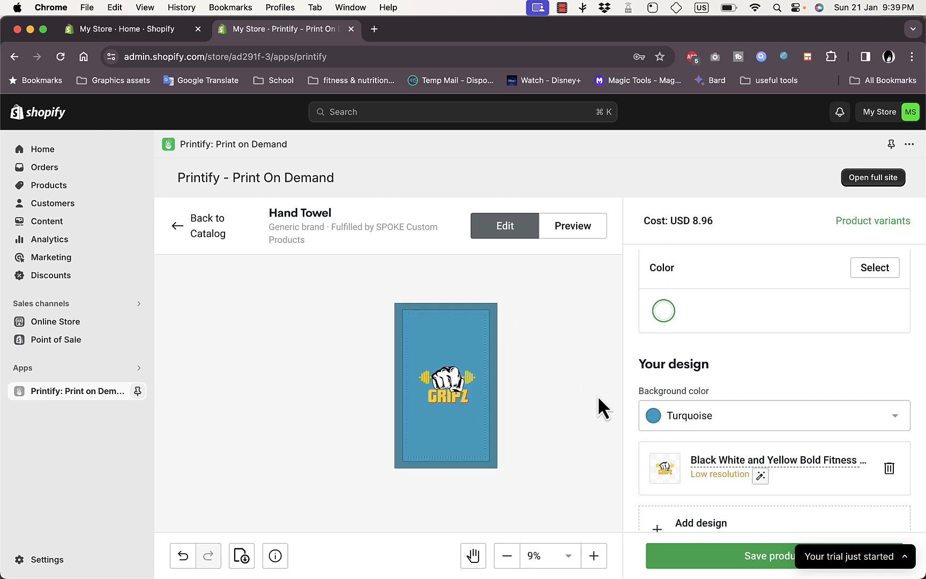
click(731, 564)
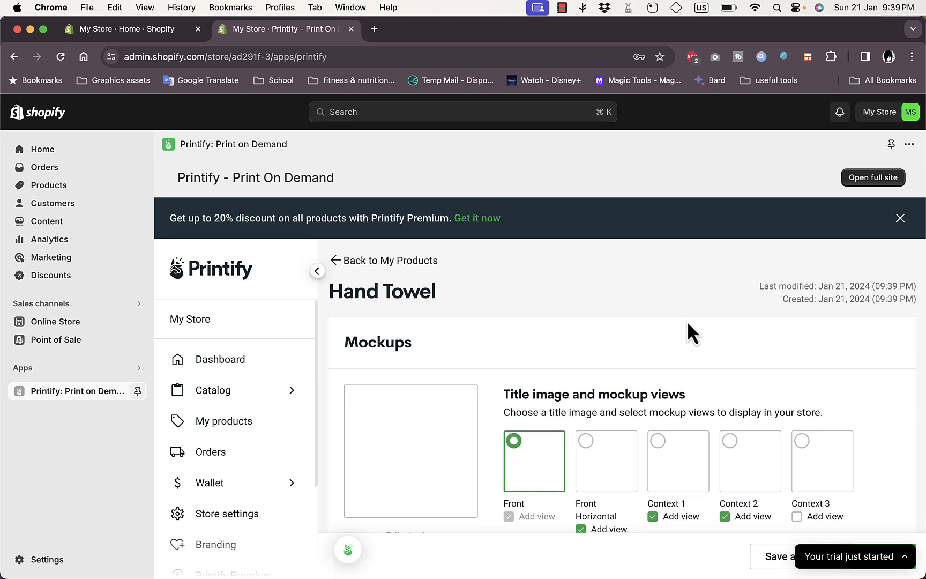
scroll(688, 331, down, 2)
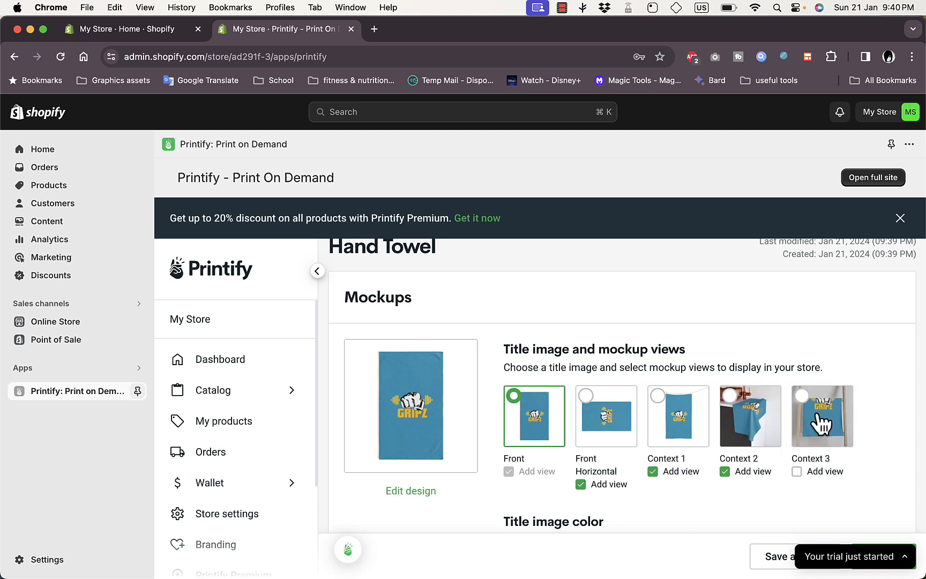
click(766, 429)
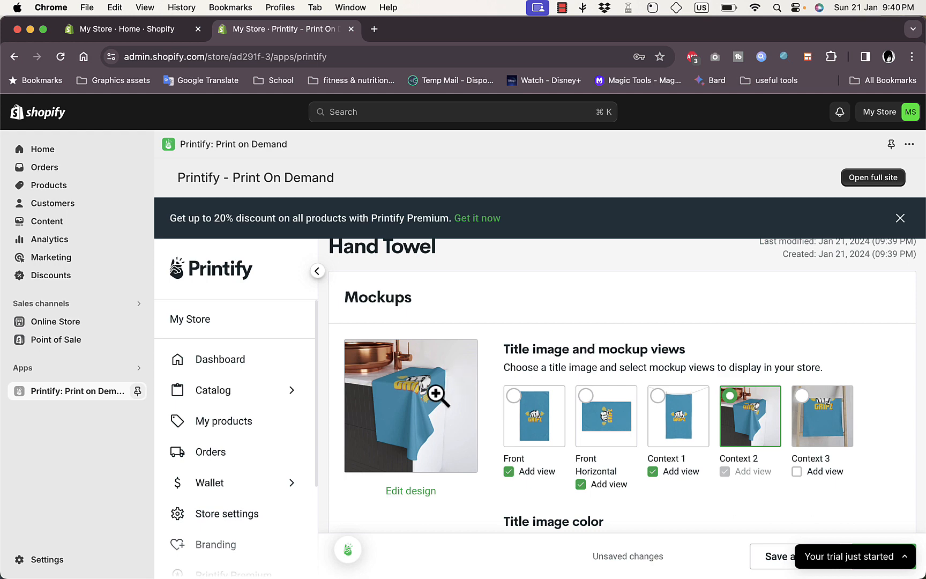
Review the listing's title, description and tags, and check the assigned shipping profile
scroll(537, 358, down, 10)
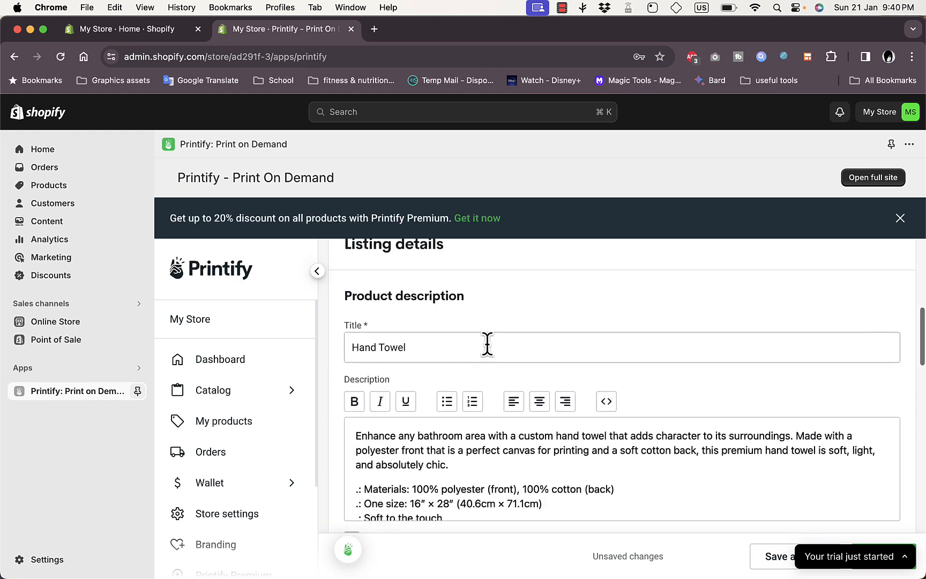
scroll(518, 455, down, 5)
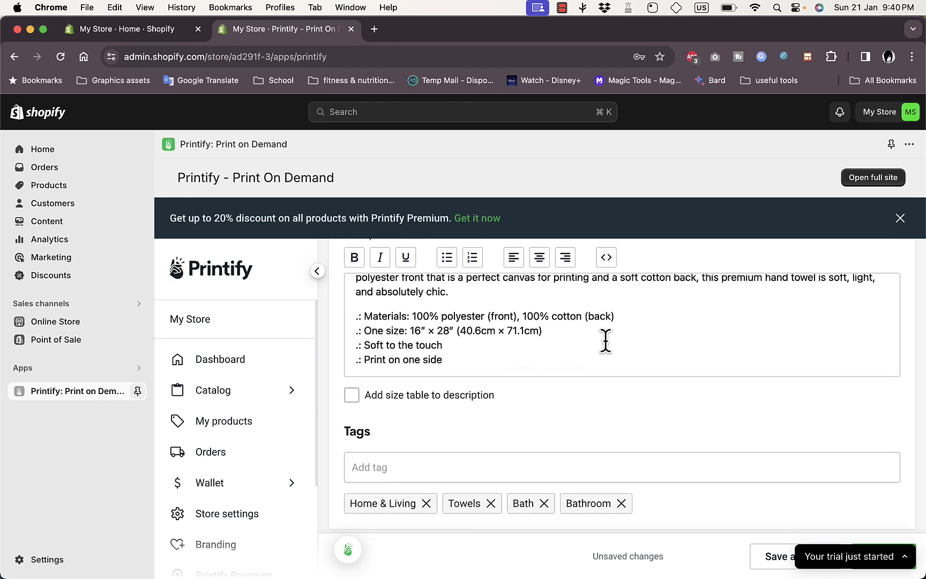
scroll(516, 338, up, 1)
scroll(516, 338, down, 1)
scroll(494, 335, down, 1)
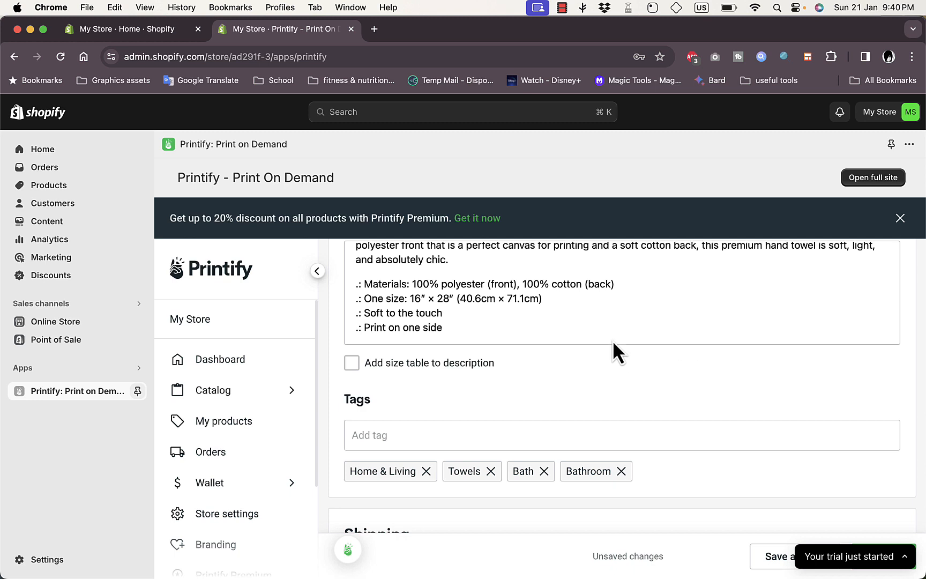
scroll(612, 343, down, 2)
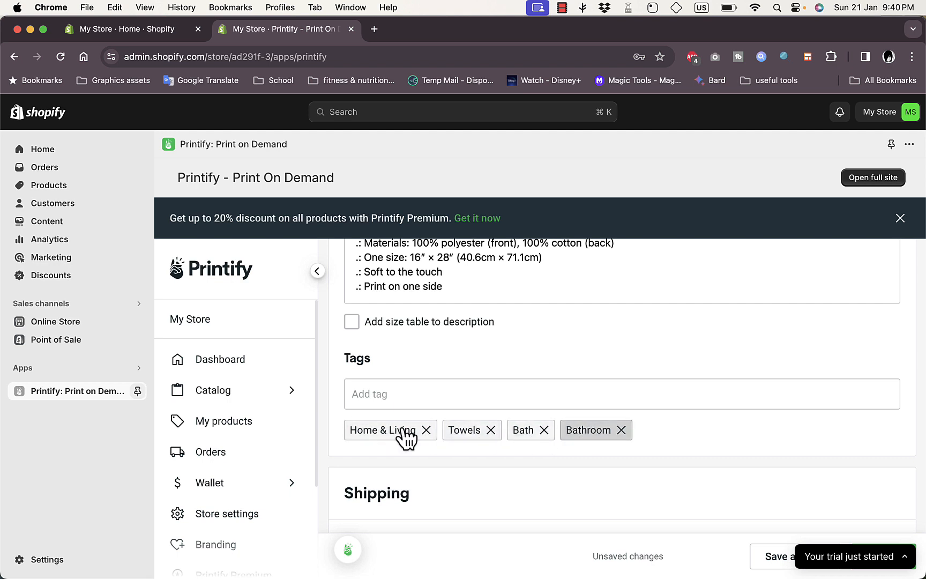
scroll(551, 390, down, 10)
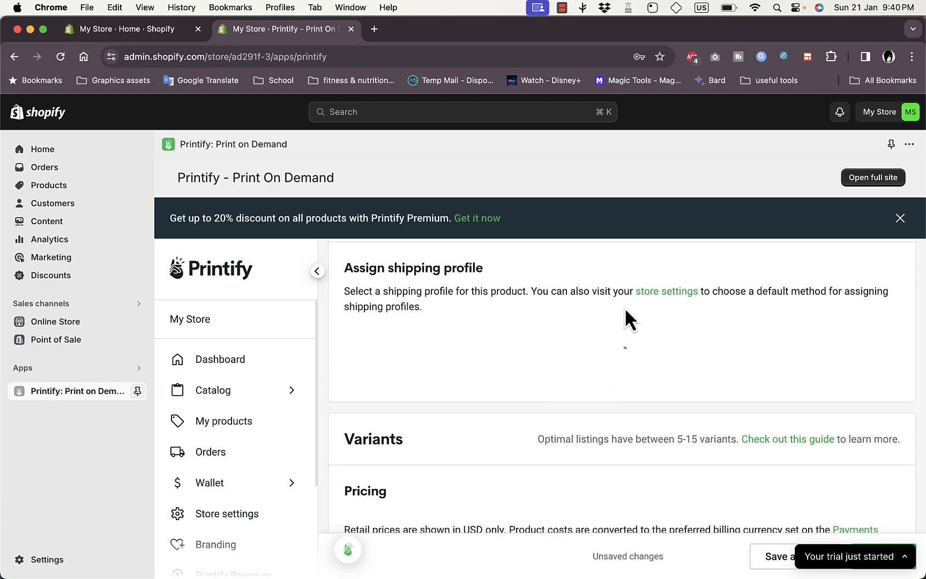
click(608, 362)
click(598, 415)
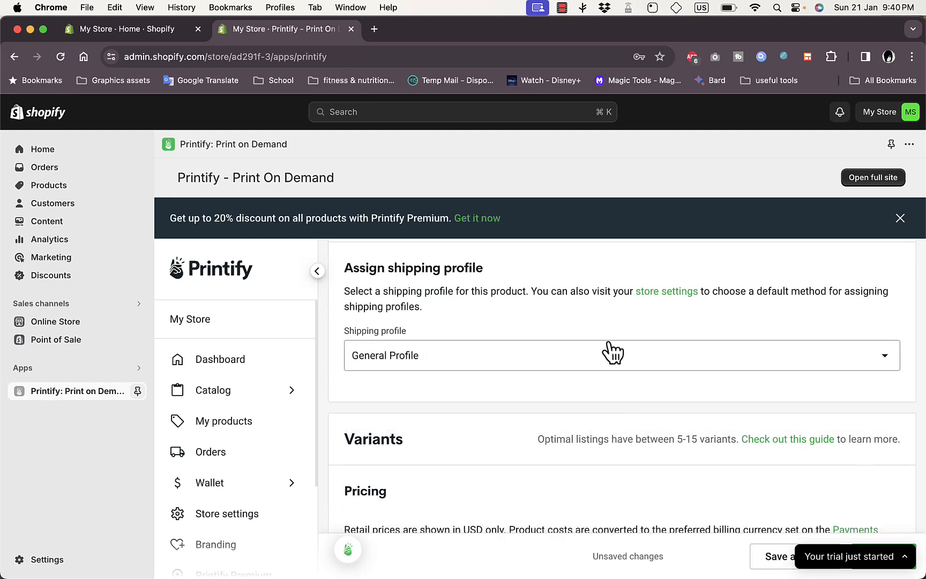
Set the retail price of the 28" × 16" towel variant to USD 20
scroll(605, 352, down, 7)
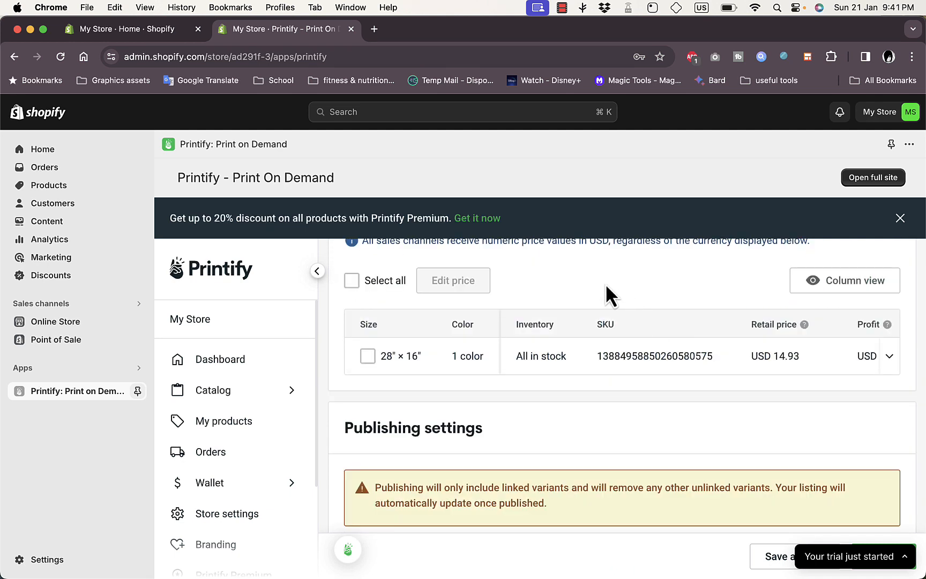
scroll(706, 357, right, 5)
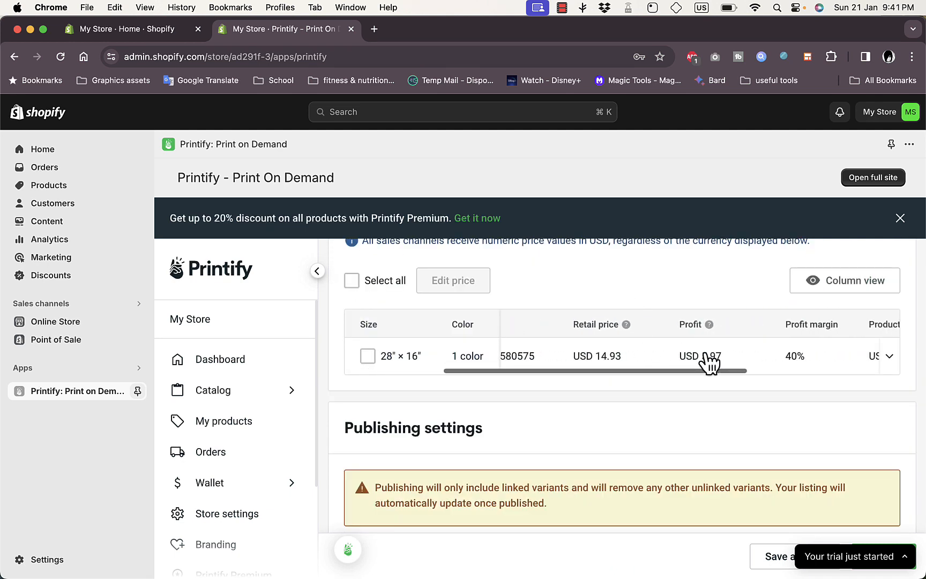
scroll(710, 357, right, 4)
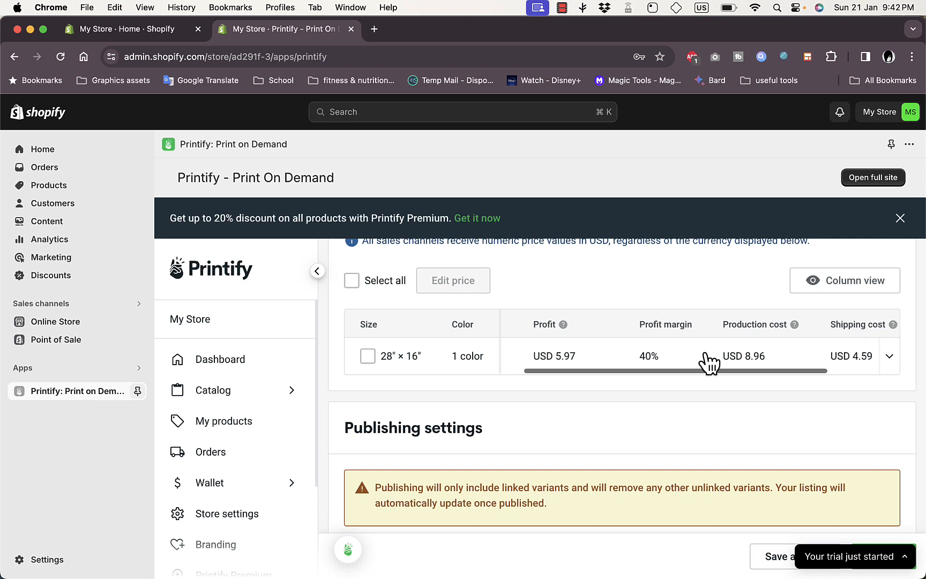
scroll(709, 359, right, 2)
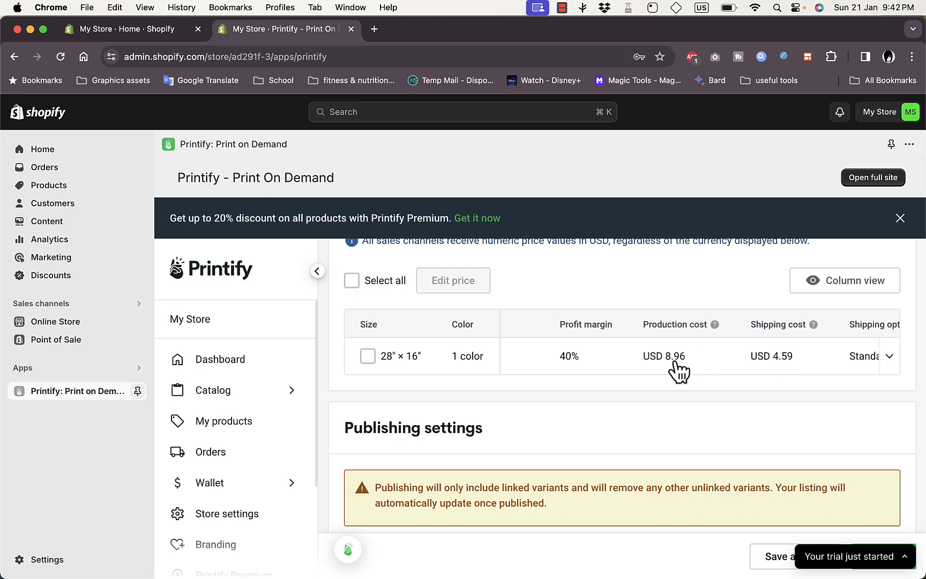
scroll(678, 370, left, 5)
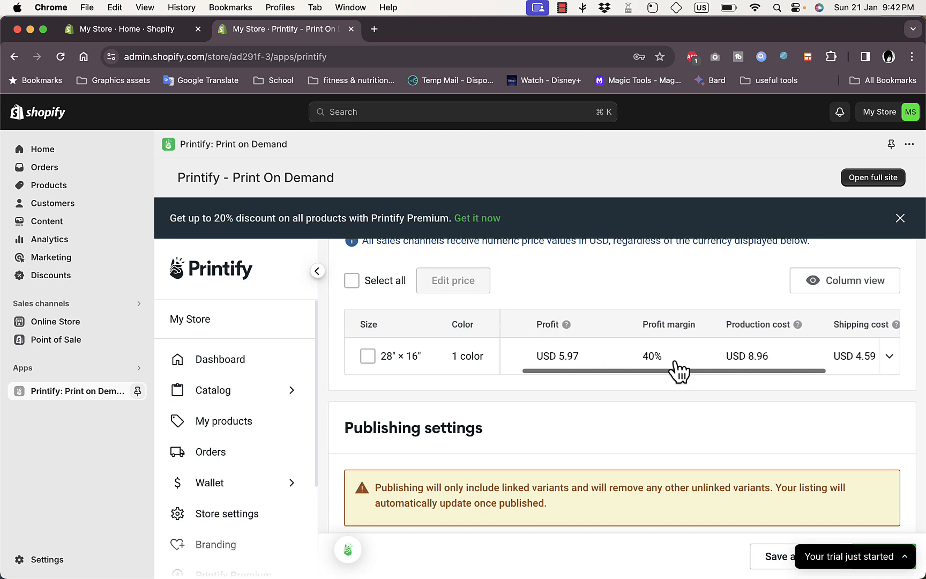
scroll(678, 369, left, 5)
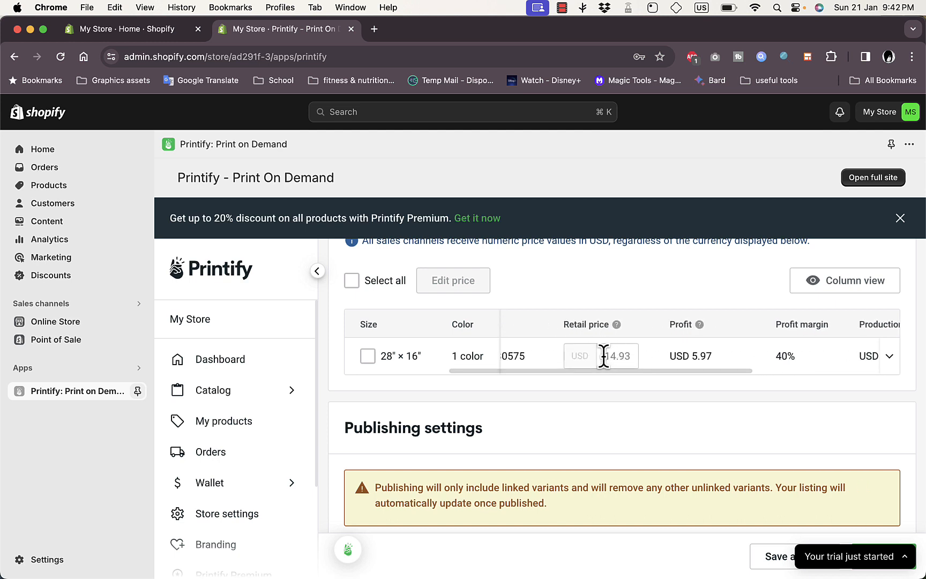
click(628, 356)
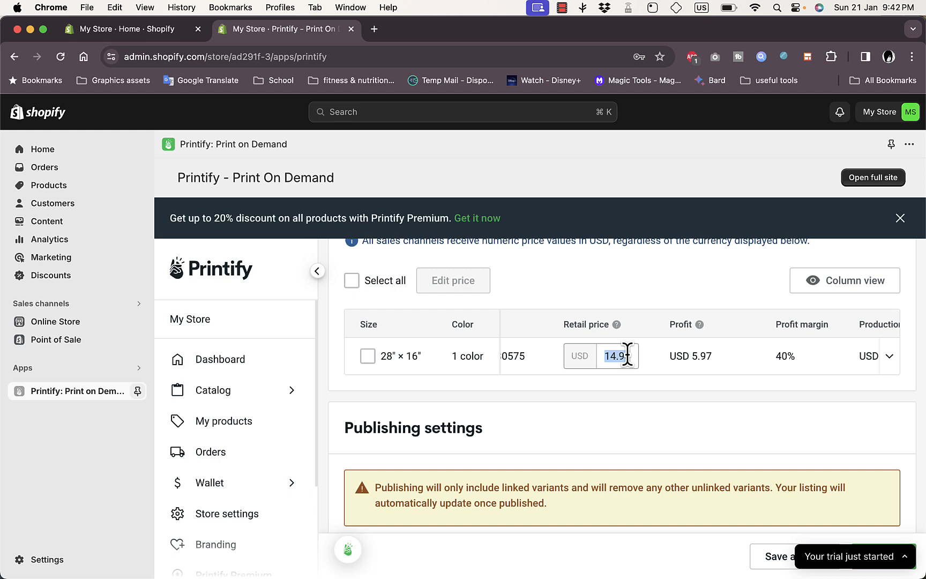
text(20)
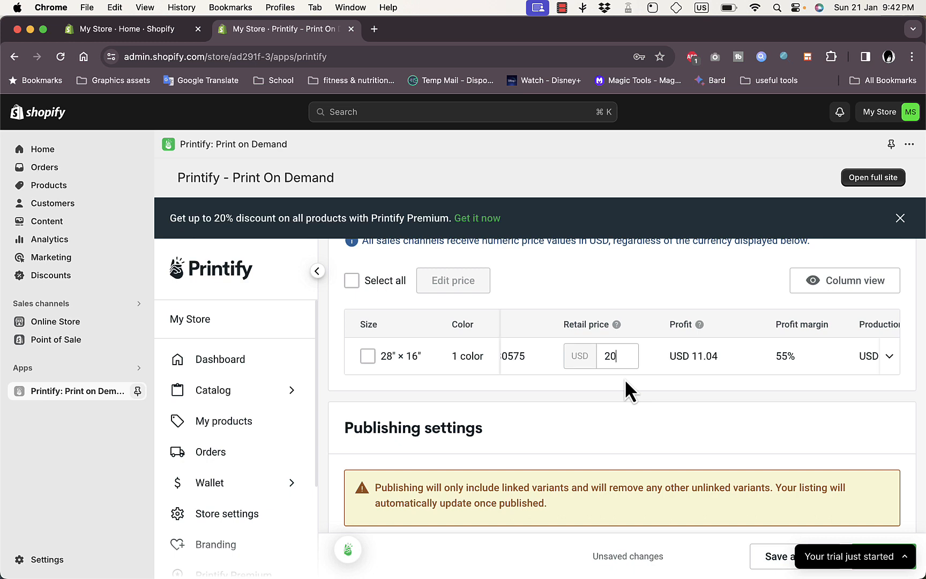
click(625, 378)
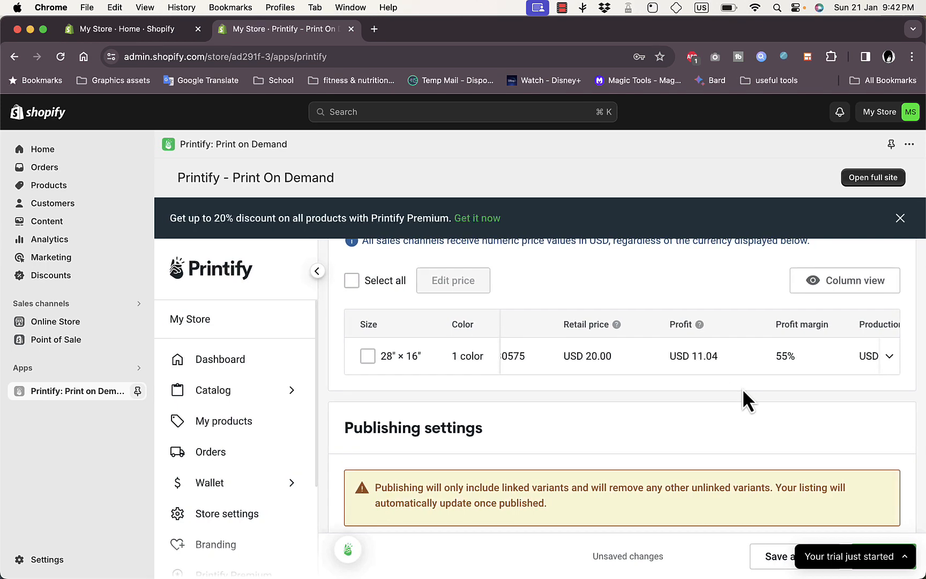
Check the towel variant's profit margin, production cost and shipping cost
scroll(757, 358, right, 3)
scroll(756, 358, right, 2)
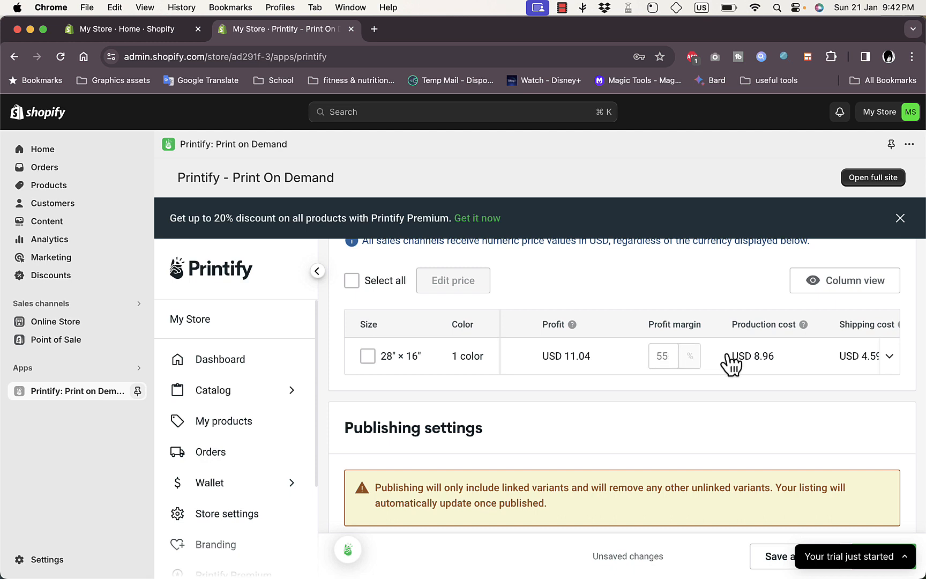
scroll(765, 368, right, 2)
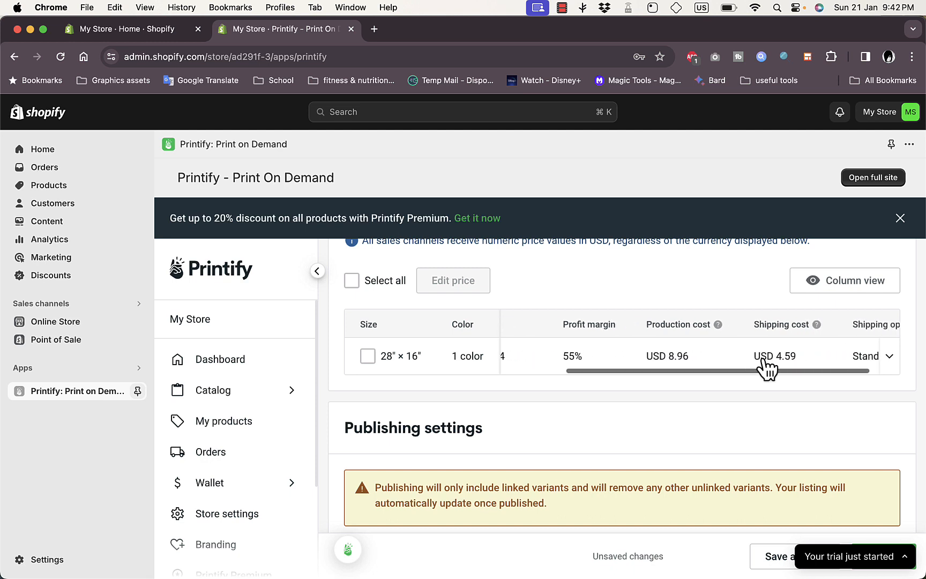
Review the towel variant's remaining pricing columns, including its SKU, retail price and profit
scroll(766, 368, right, 1)
scroll(765, 368, left, 3)
scroll(766, 368, left, 5)
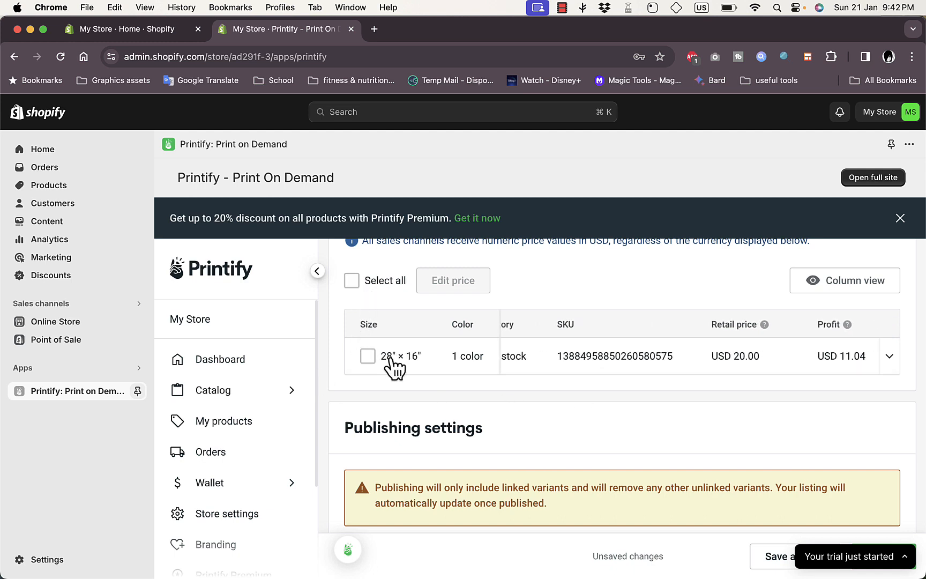
Look through the publishing settings and add the hand towel to the Home page Shopify collection
scroll(410, 412, down, 3)
scroll(410, 413, down, 4)
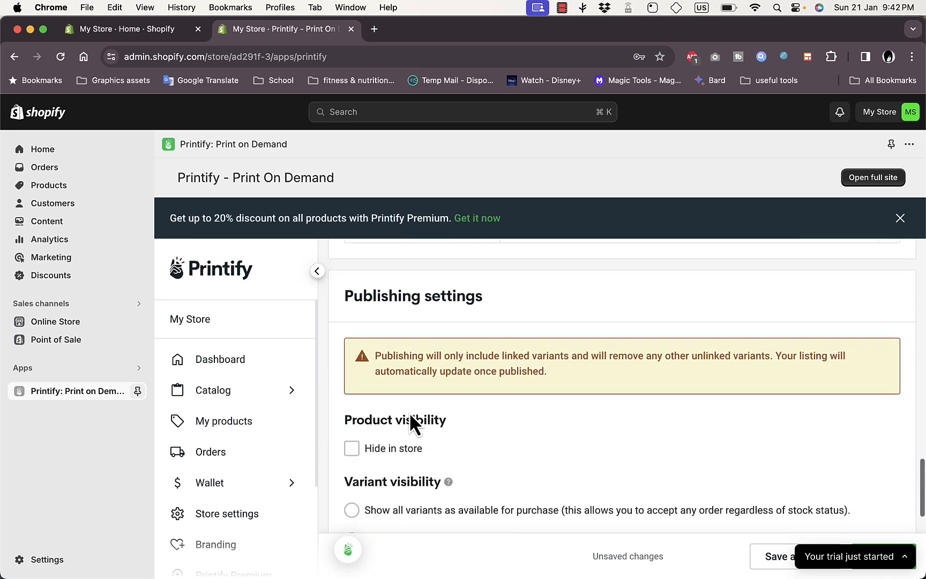
scroll(410, 424, down, 2)
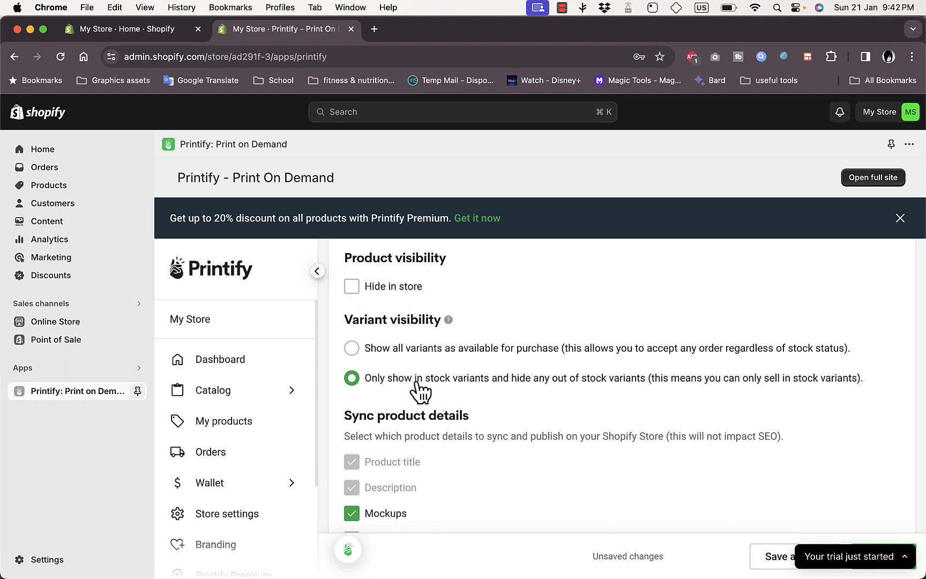
scroll(568, 366, down, 3)
scroll(568, 365, down, 5)
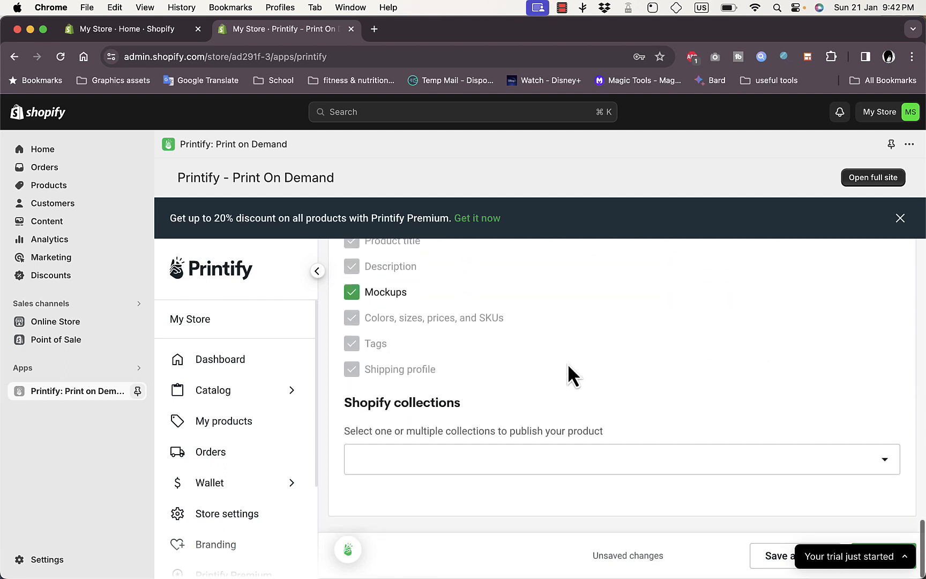
click(822, 459)
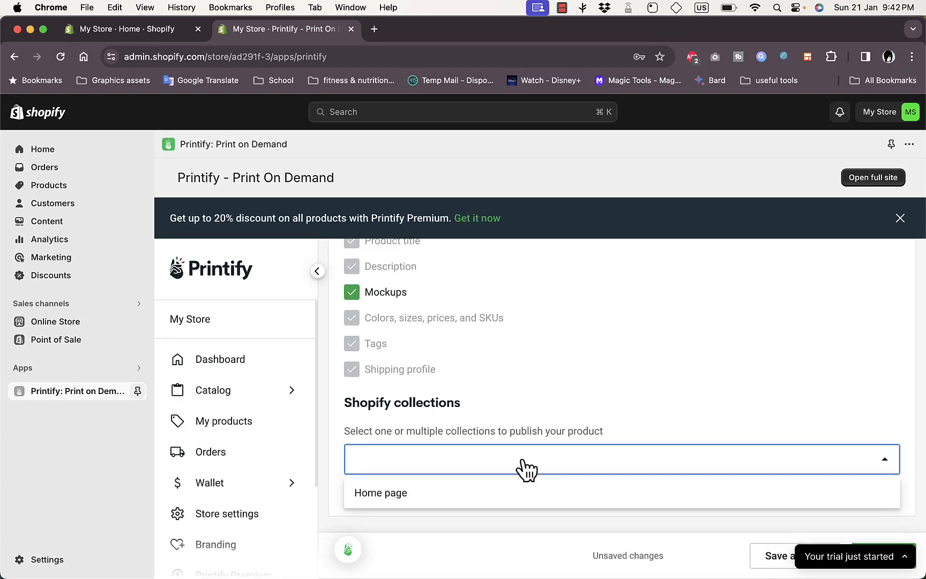
click(491, 500)
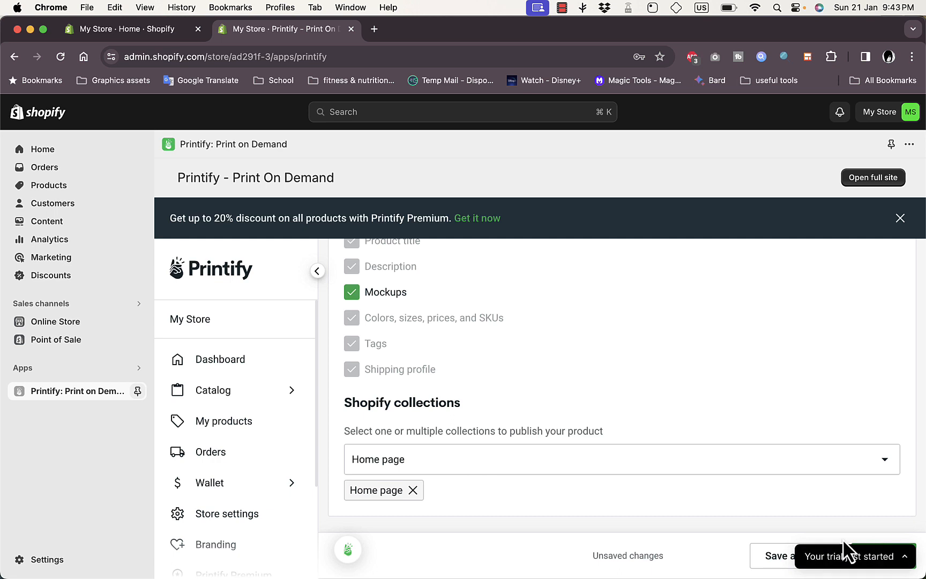
Publish the hand towel to the Shopify store and check its status in the Printify product list
scroll(810, 489, down, 2)
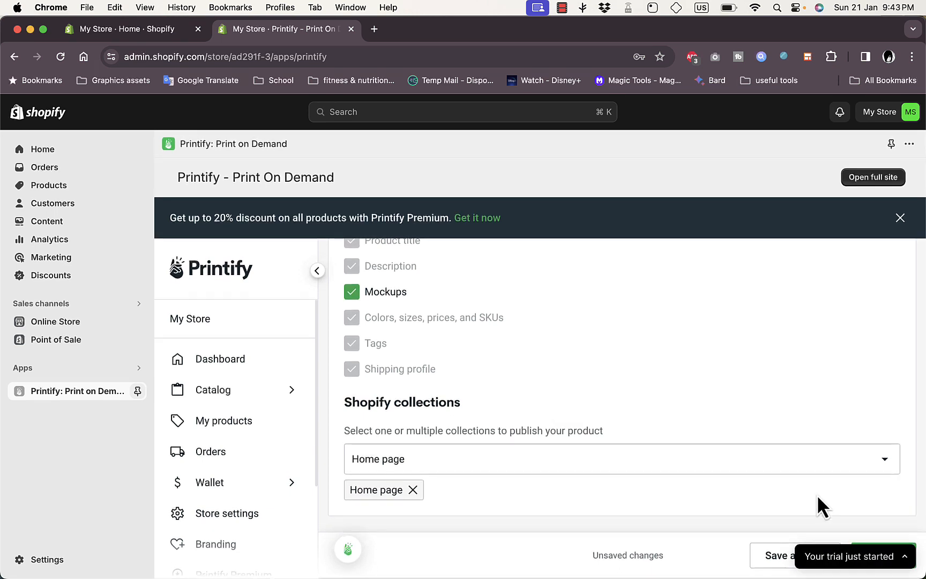
scroll(835, 521, down, 3)
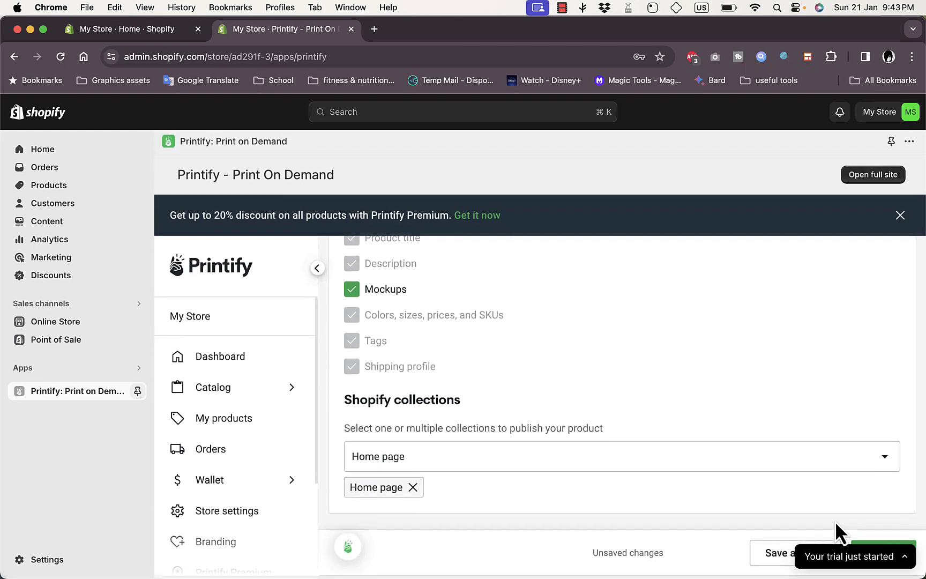
scroll(834, 520, down, 1)
right_click(835, 520)
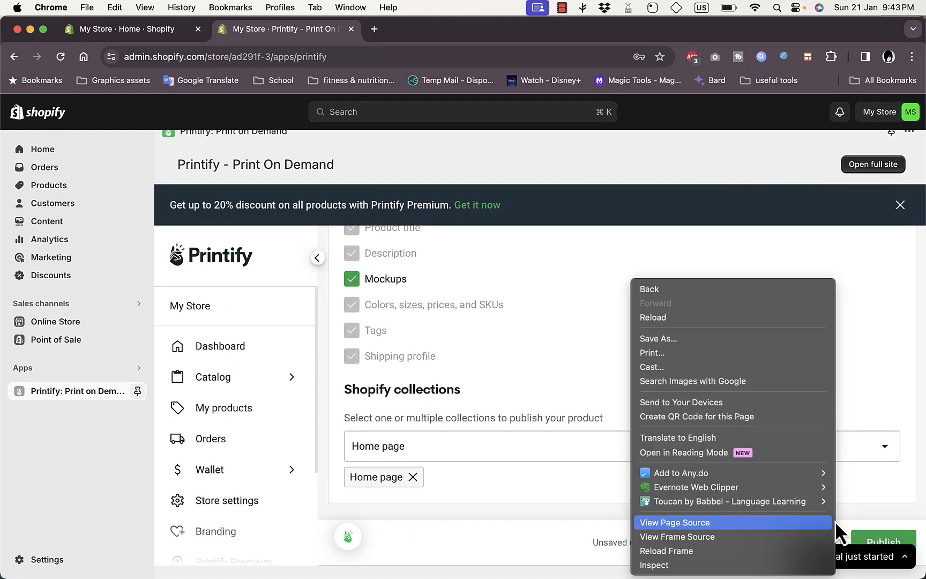
click(886, 514)
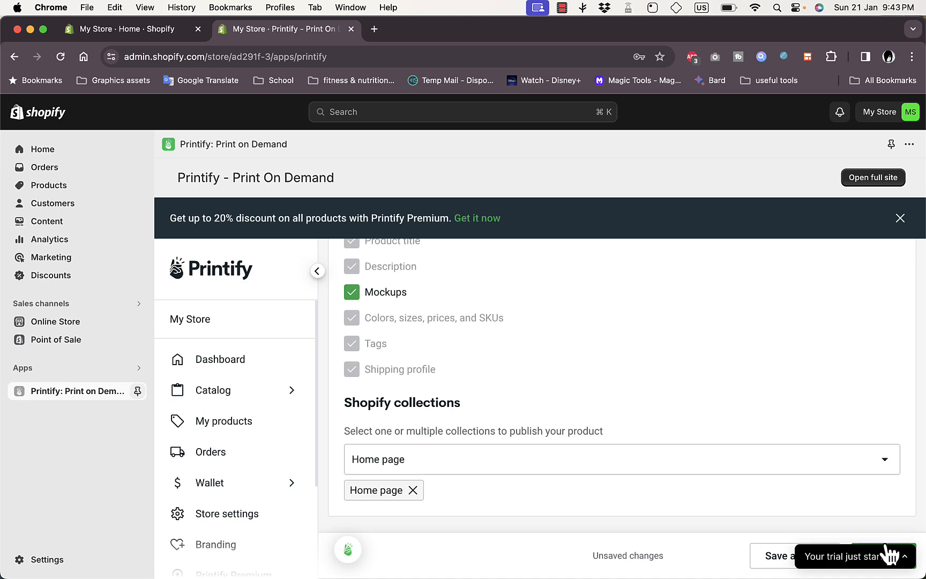
click(887, 545)
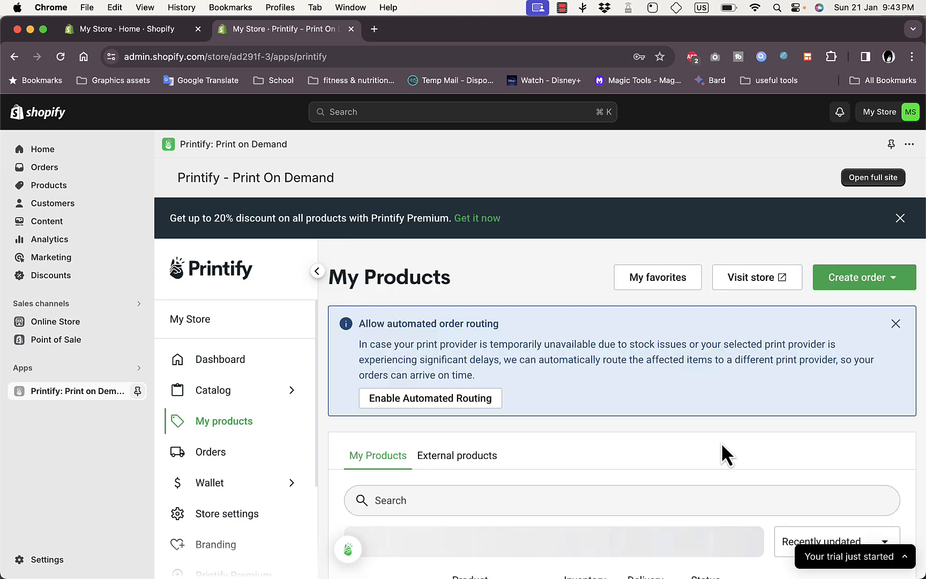
scroll(722, 444, down, 3)
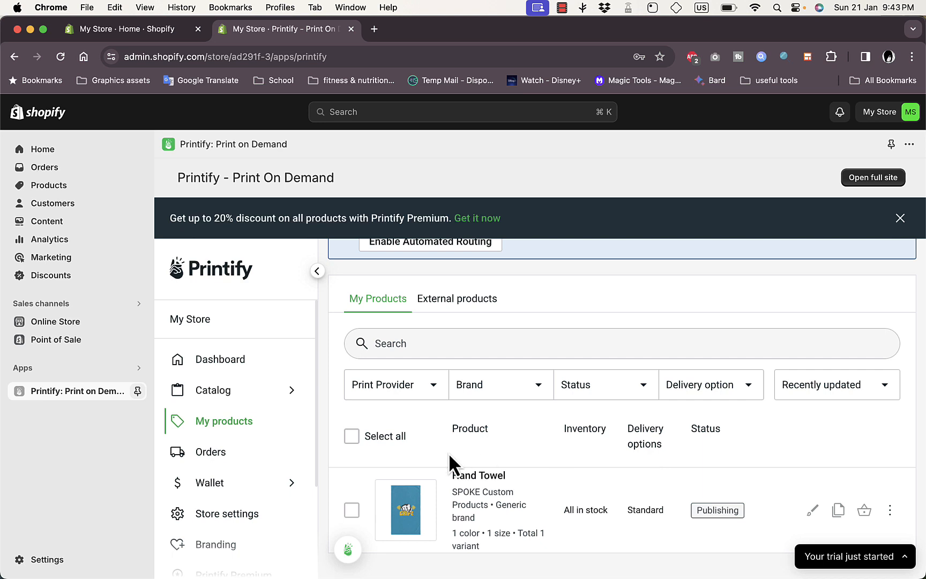
Open the Hand Towel product in the Shopify admin and review its media, variants, organization and search engine listing
click(49, 186)
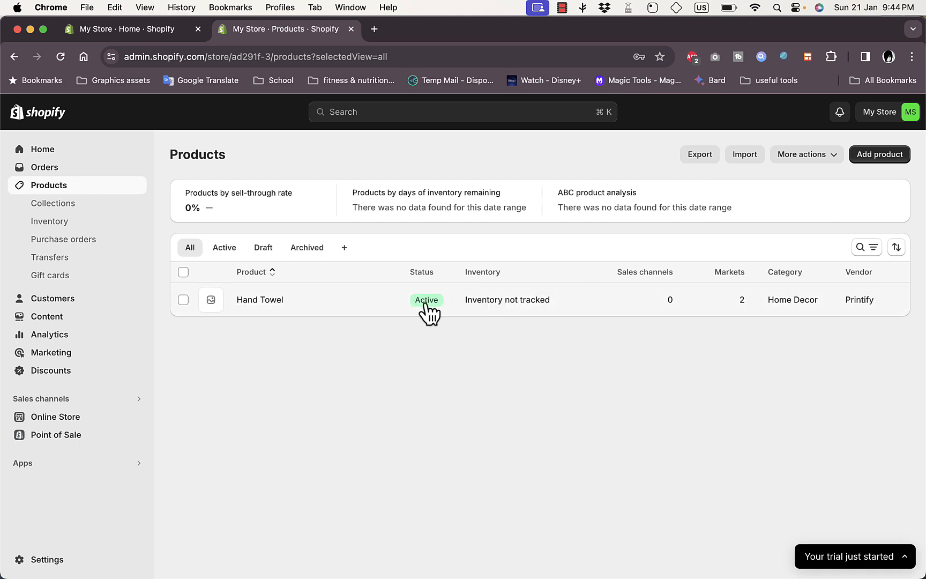
click(275, 301)
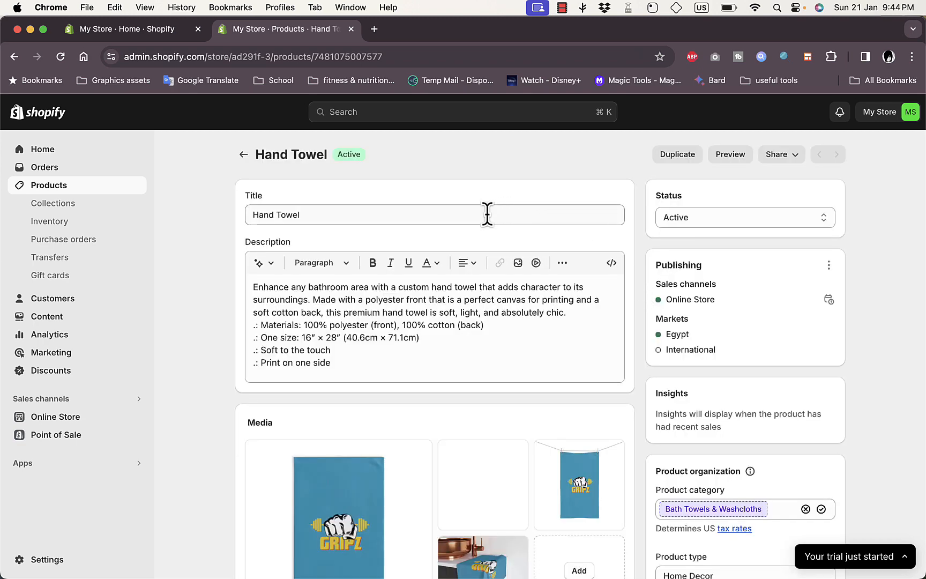
scroll(589, 343, down, 8)
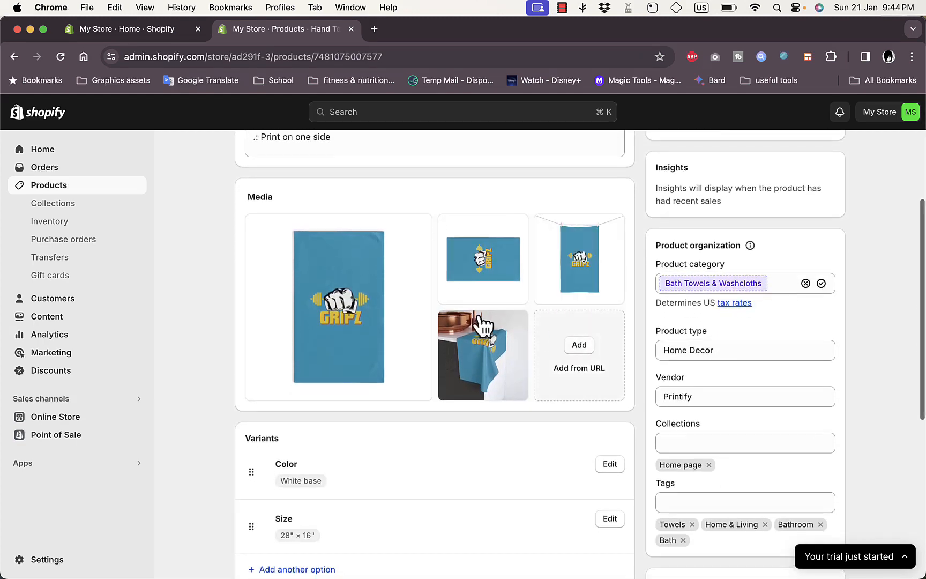
scroll(574, 372, down, 5)
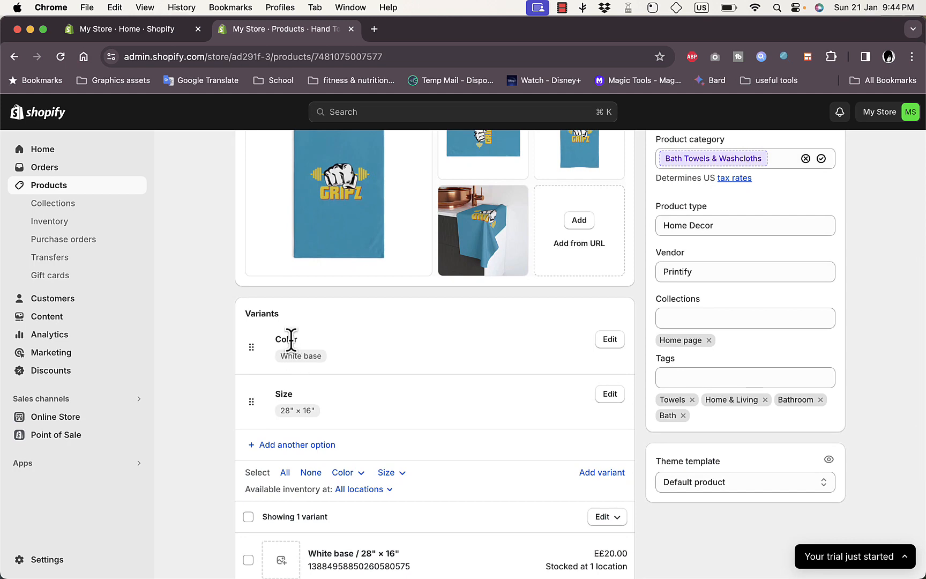
scroll(517, 365, down, 3)
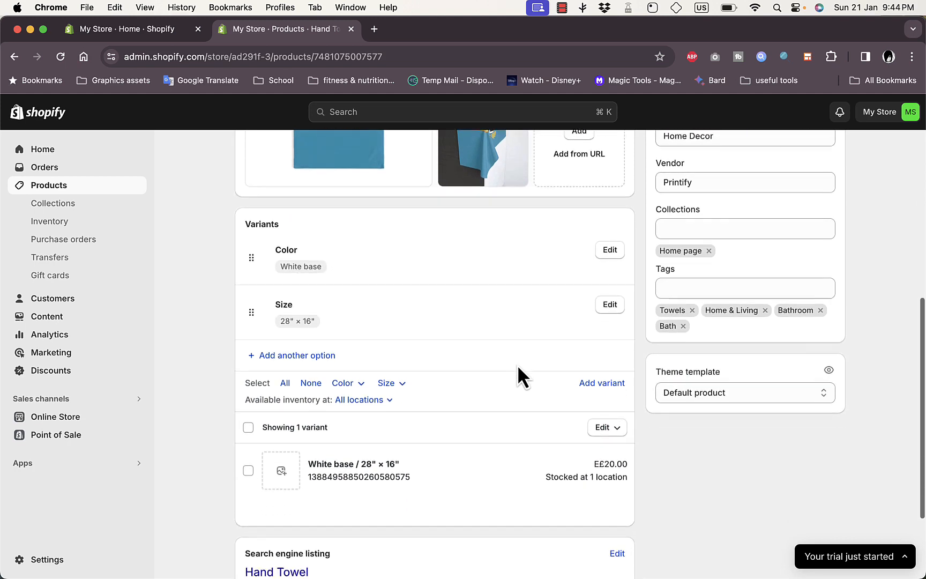
scroll(558, 341, down, 5)
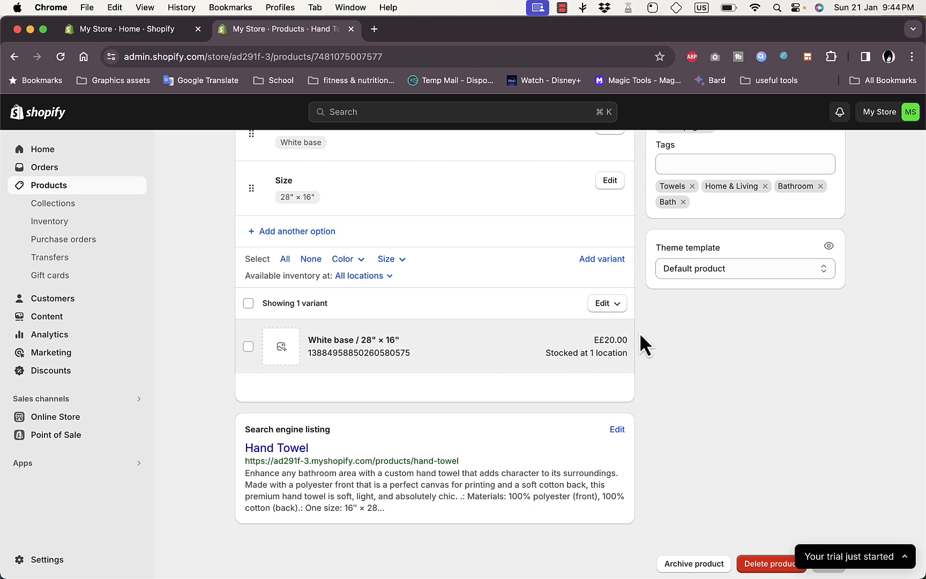
scroll(642, 326, up, 15)
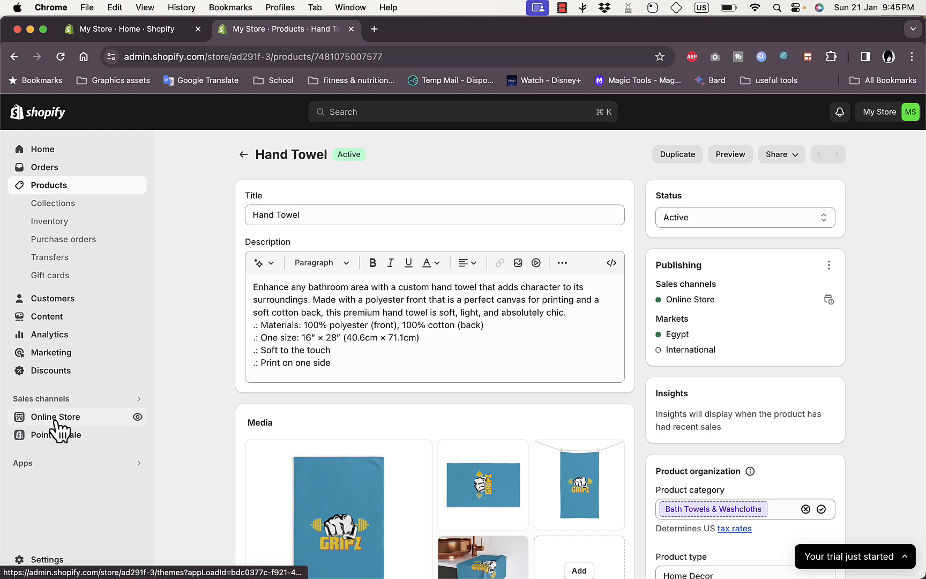
View the live online store and examine the Hand Towel's product page from the featured products
click(138, 417)
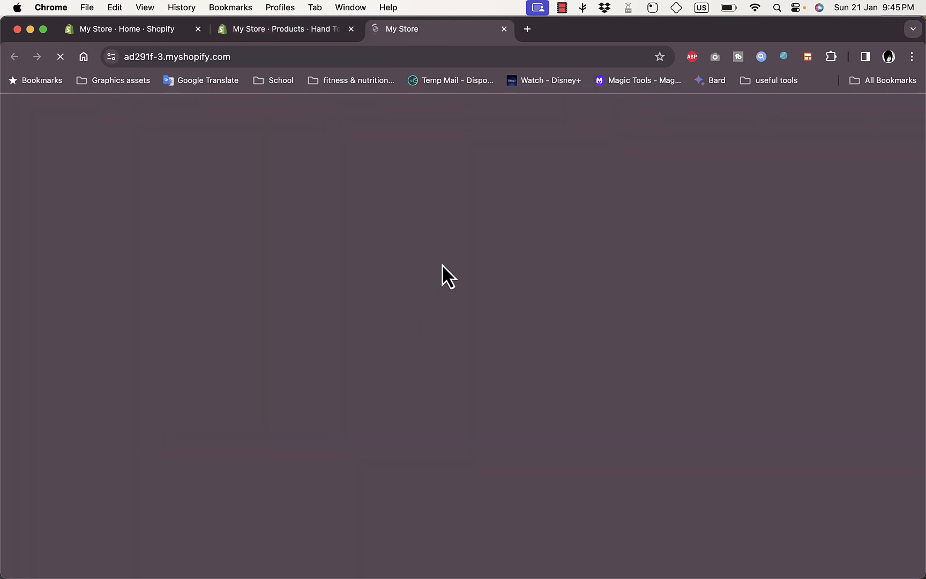
scroll(484, 162, down, 10)
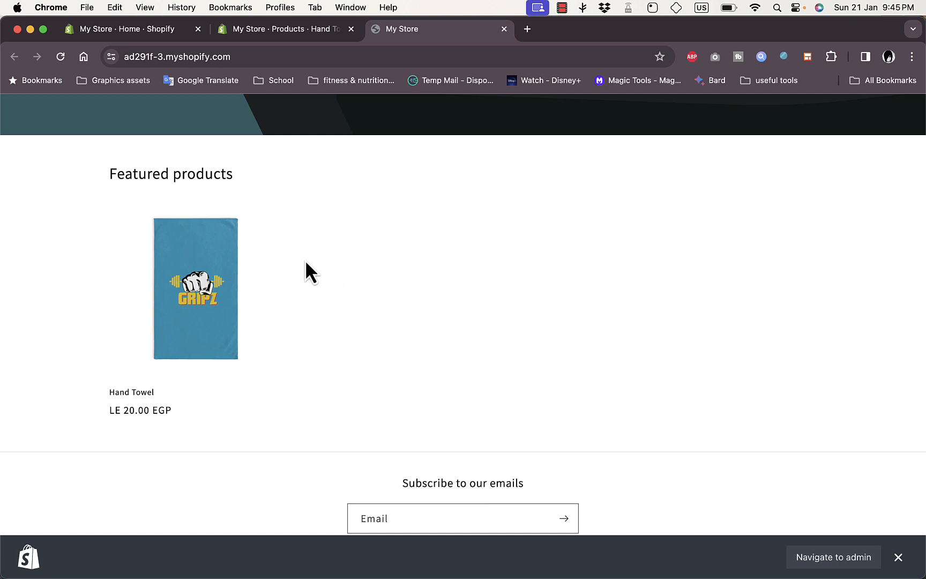
click(163, 303)
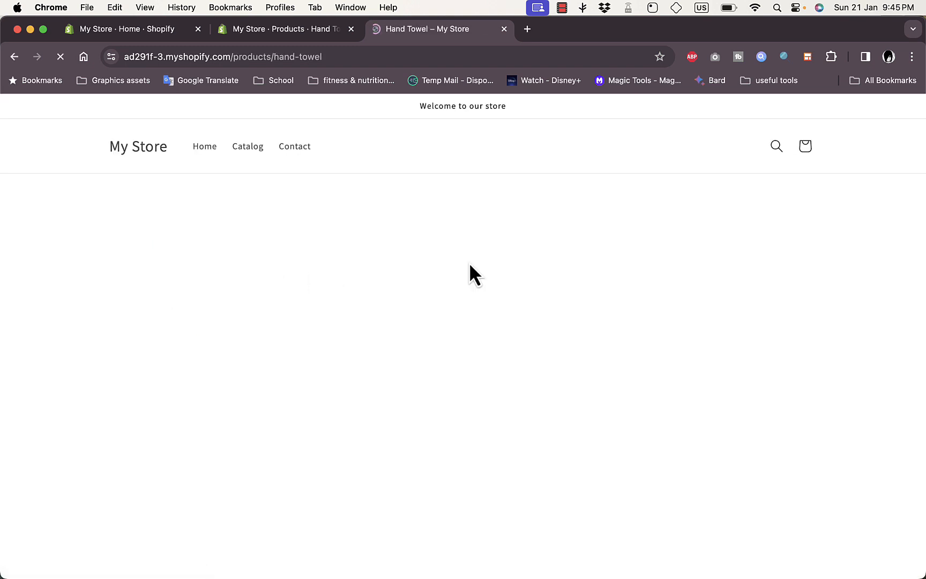
scroll(744, 293, down, 3)
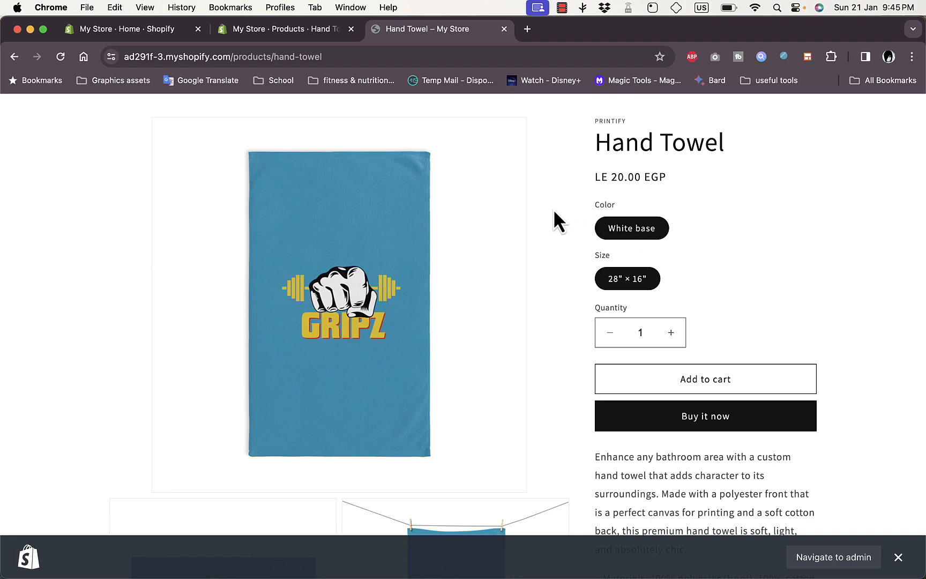
scroll(554, 217, down, 5)
scroll(555, 217, up, 10)
In the Shopify admin, change the Hand Towel's Color option value to turquoise and save the product
click(286, 30)
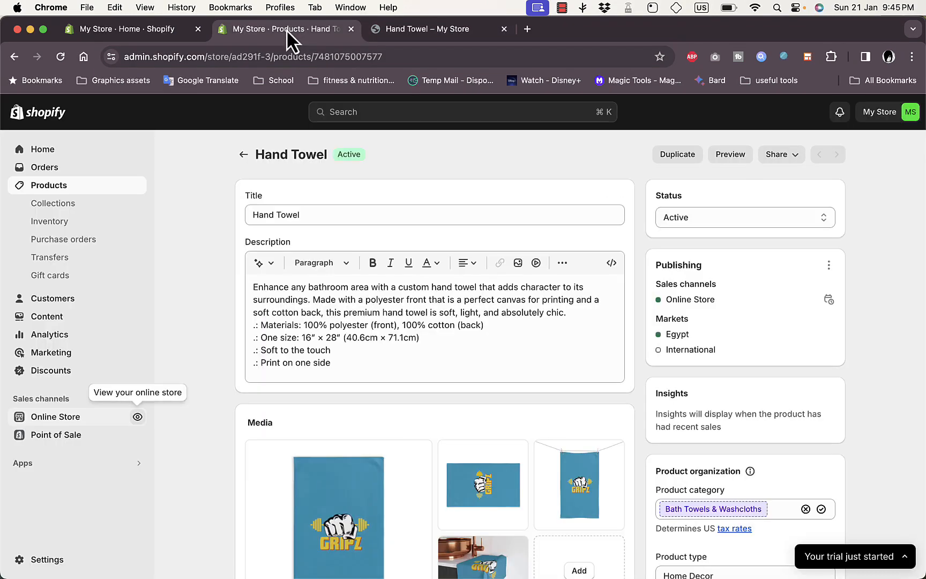
scroll(459, 333, down, 8)
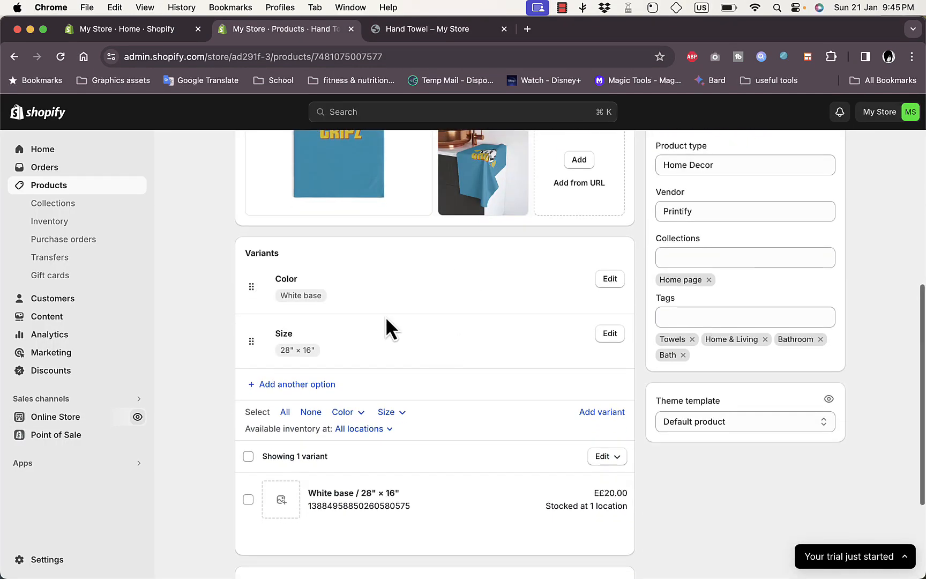
click(611, 279)
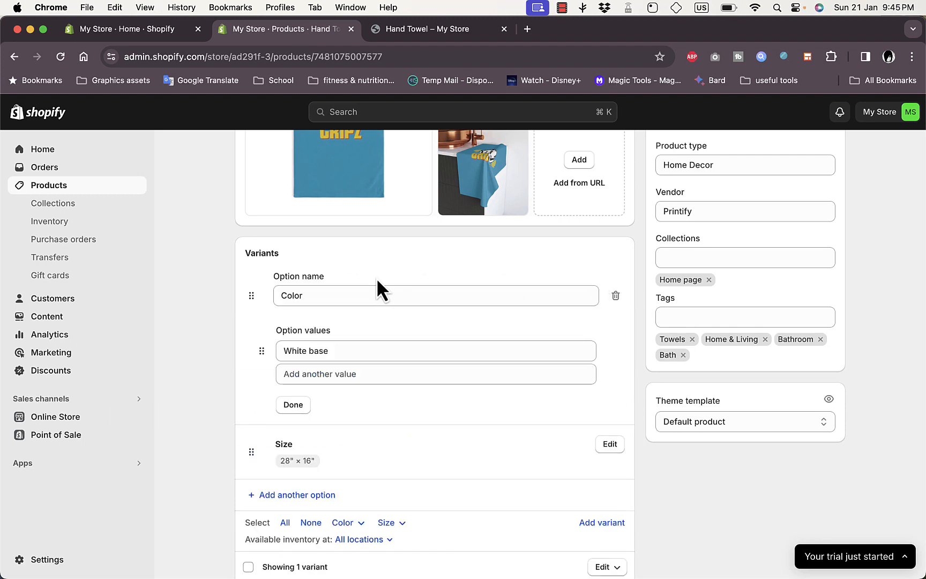
triple_click(344, 355)
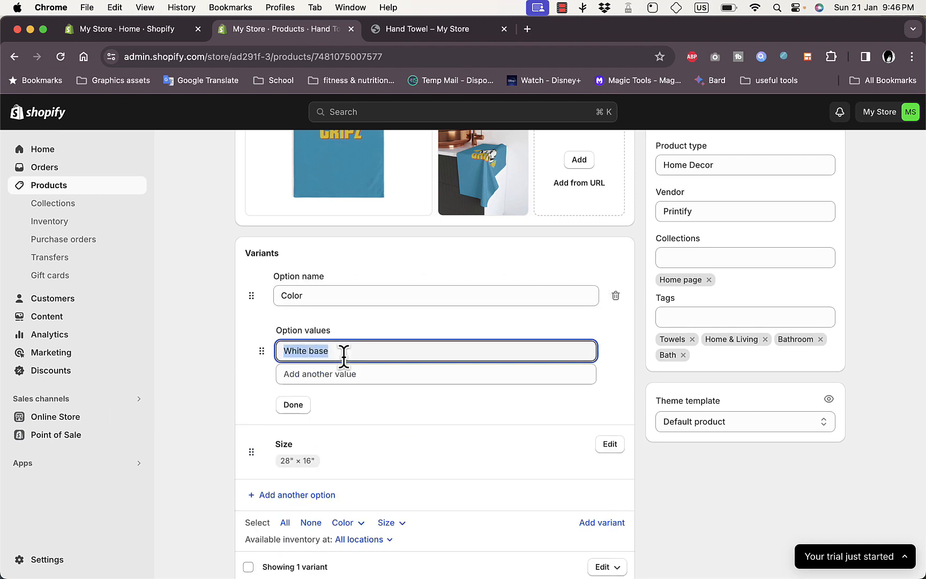
text(turq)
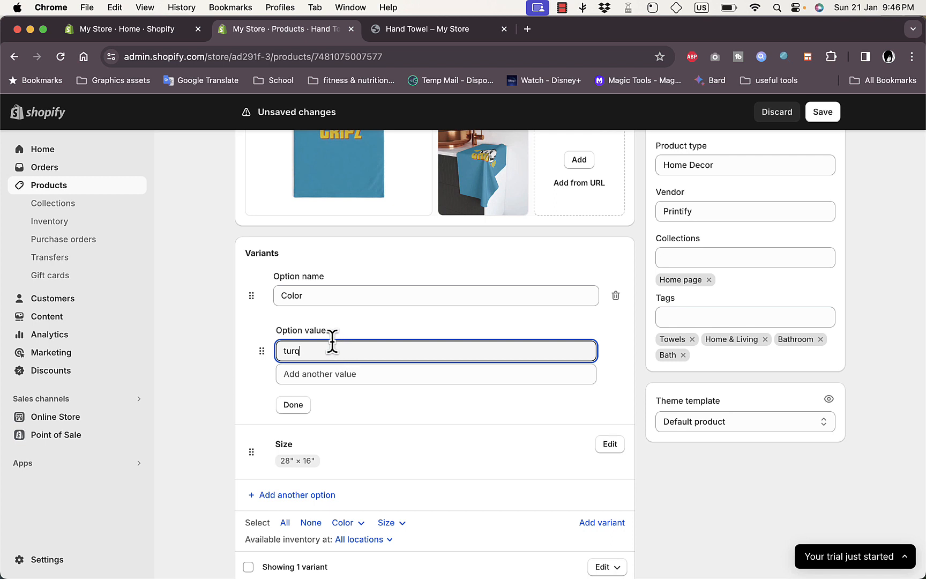
text(uoise)
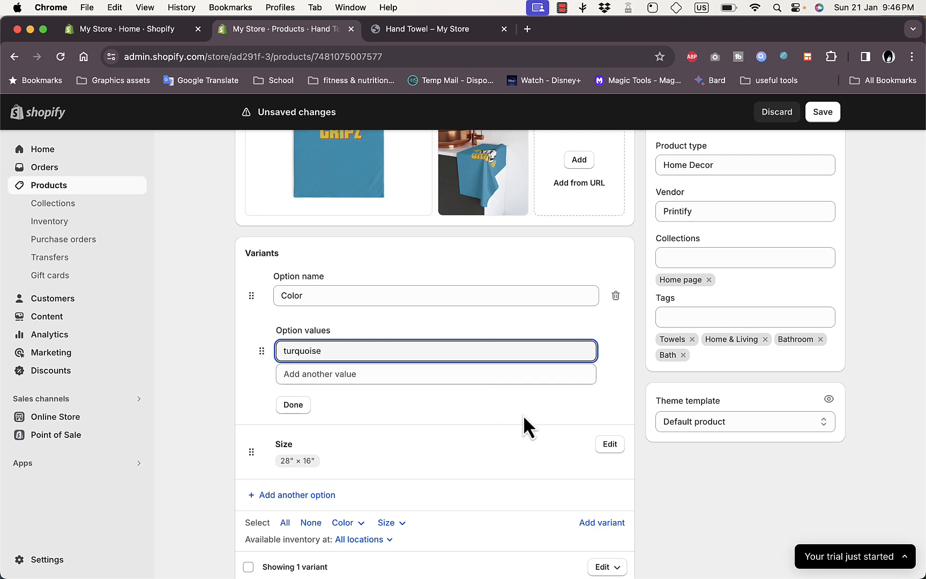
click(538, 417)
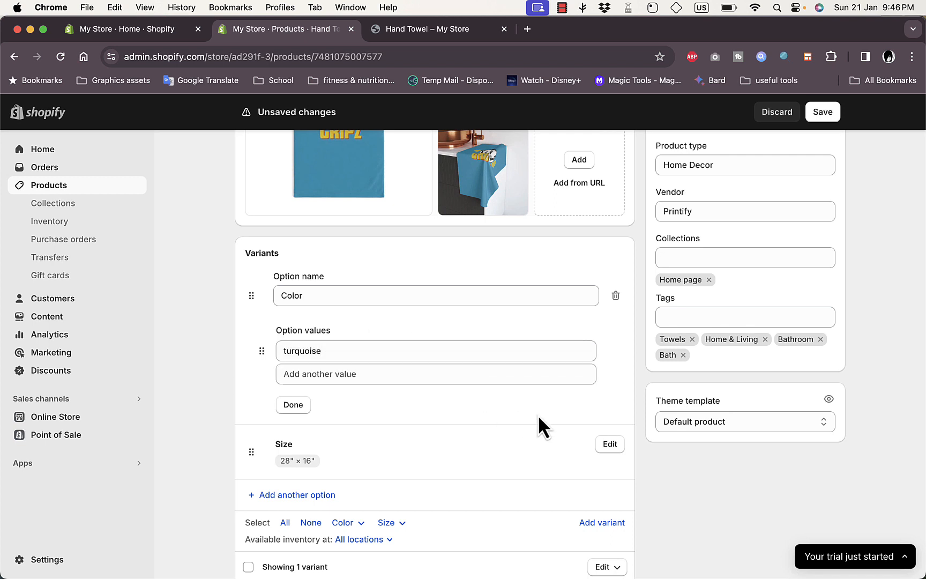
click(292, 408)
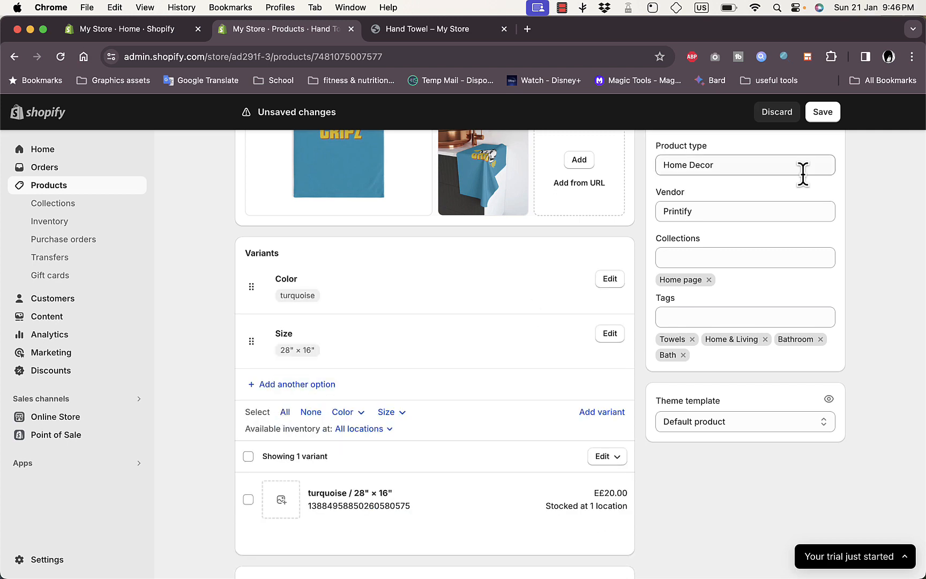
click(822, 112)
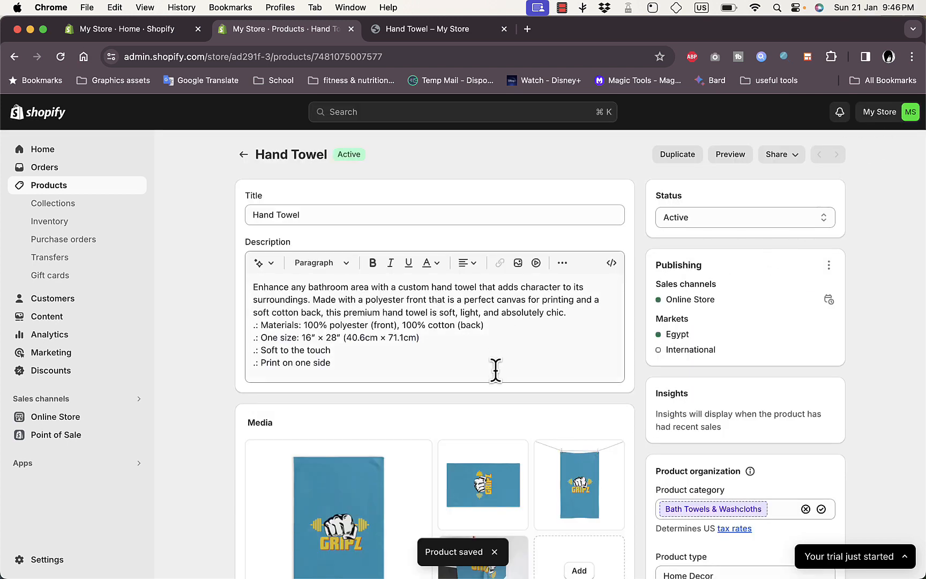
Return to the storefront's Hand Towel page to check its color option
click(434, 33)
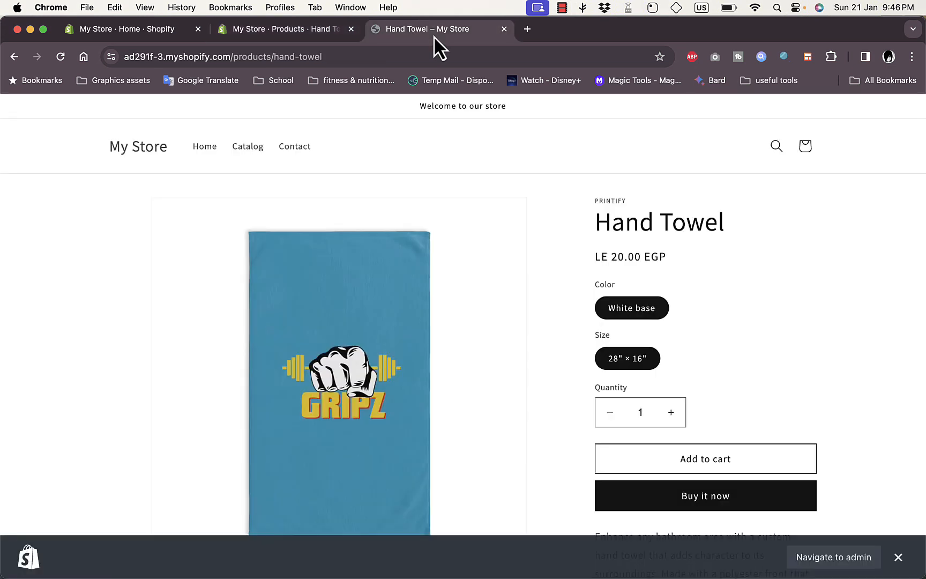